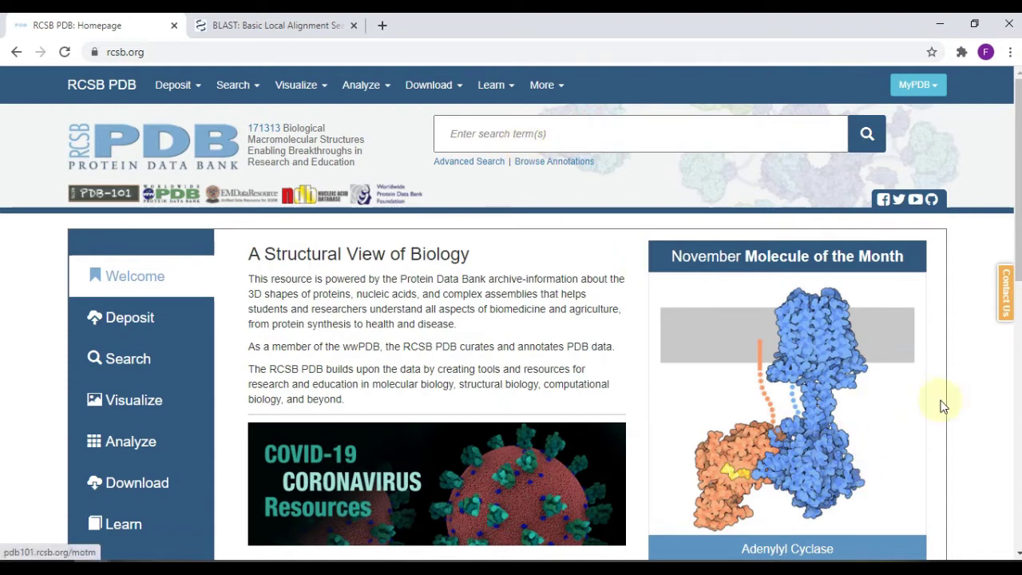
# - Search the Protein Data Bank for 6LU7 and open its structure entry
pyautogui.scroll(-2, 972, 410)
pyautogui.scroll(2, 972, 410)
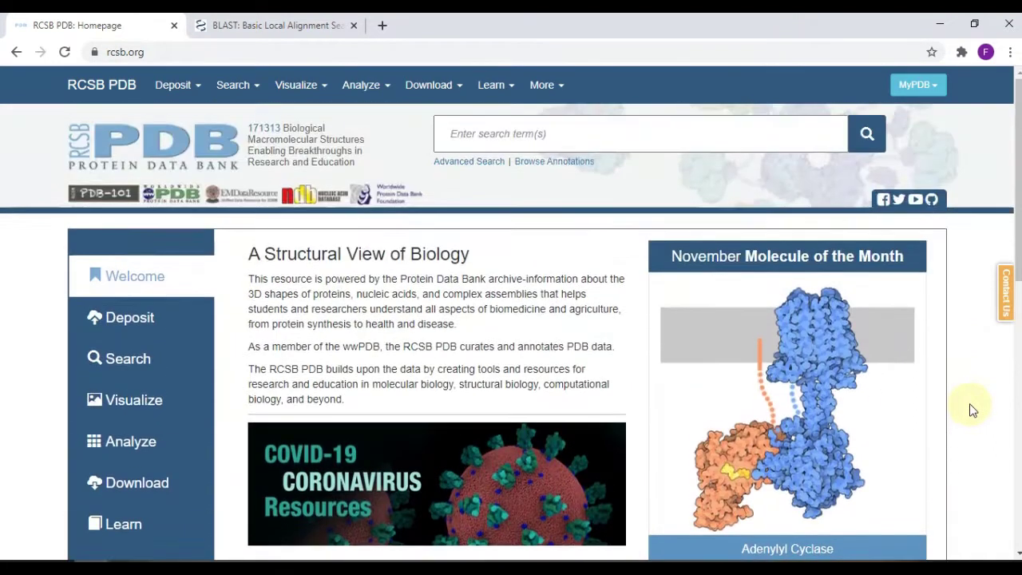
pyautogui.click(580, 133)
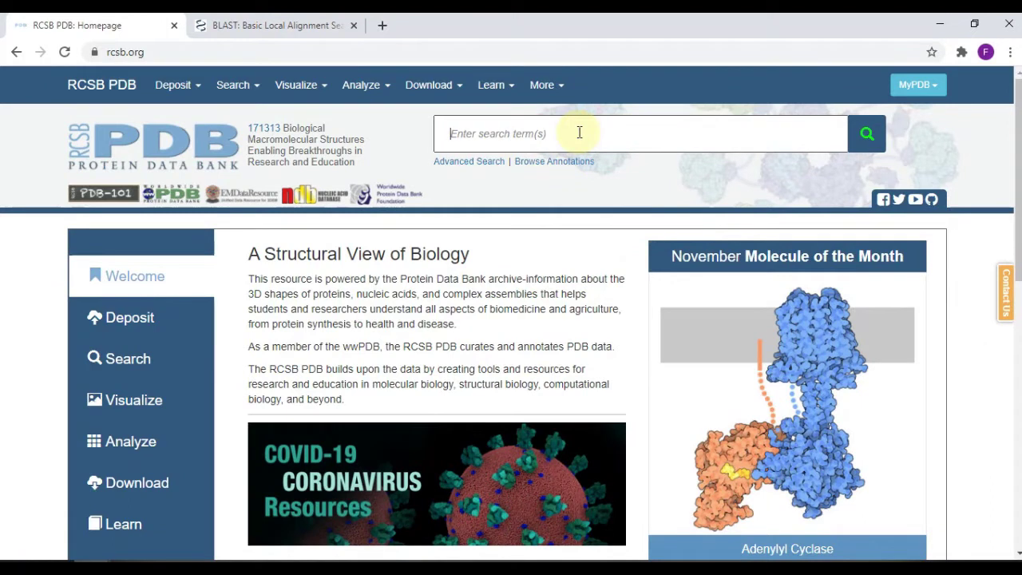
pyautogui.write('6LU')
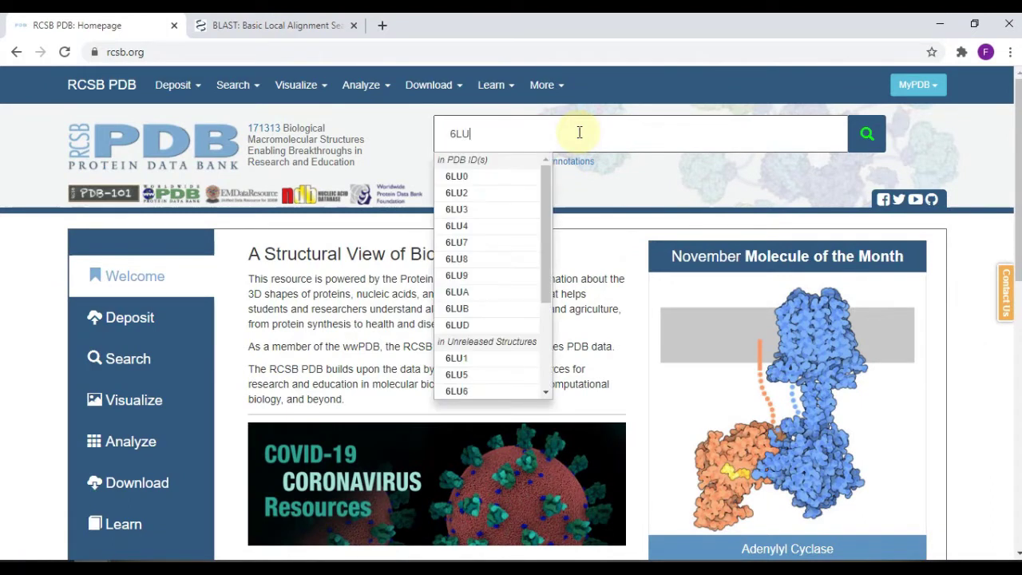
pyautogui.write('7')
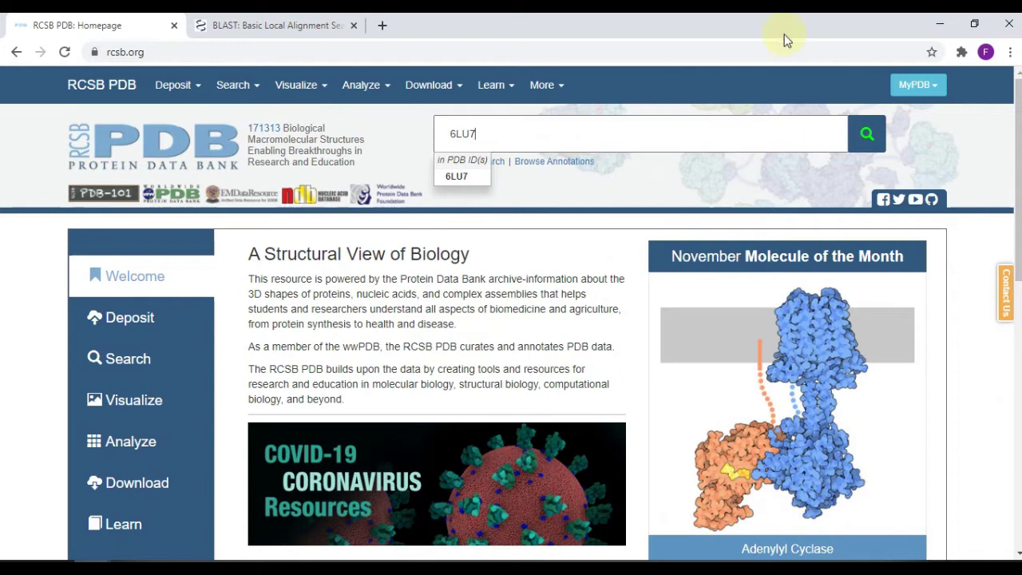
pyautogui.click(464, 176)
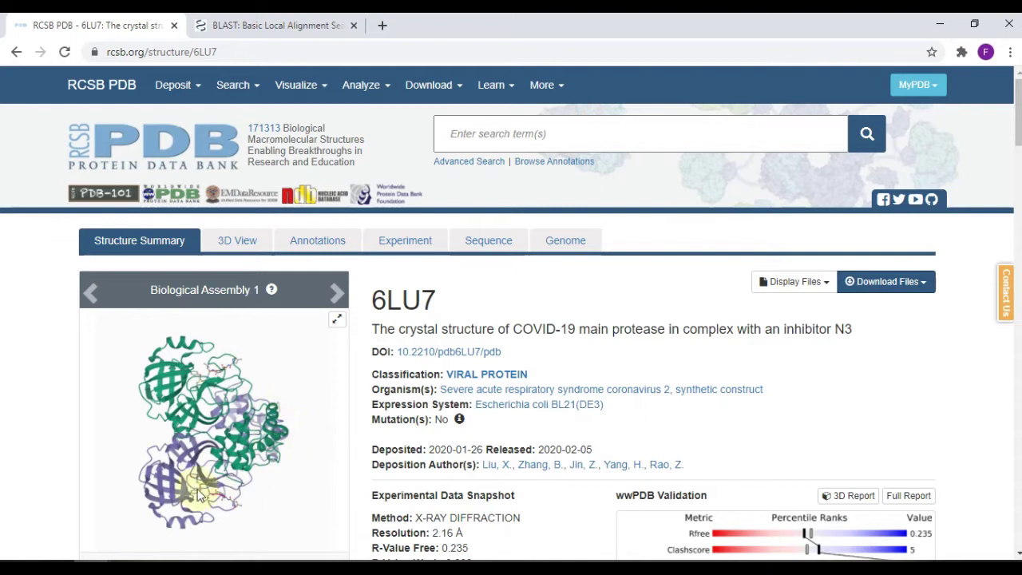
# - Display the FASTA sequence of entry 6LU7 and copy the Chain A main protease sequence without its header
pyautogui.scroll(-1, 262, 405)
pyautogui.scroll(-2, 262, 409)
pyautogui.scroll(2, 263, 410)
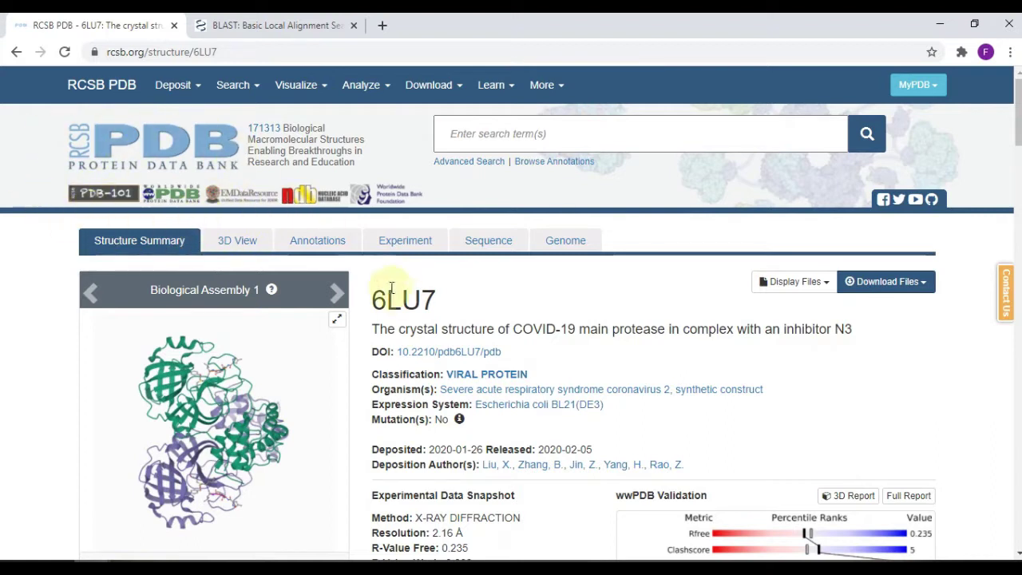
pyautogui.click(233, 84)
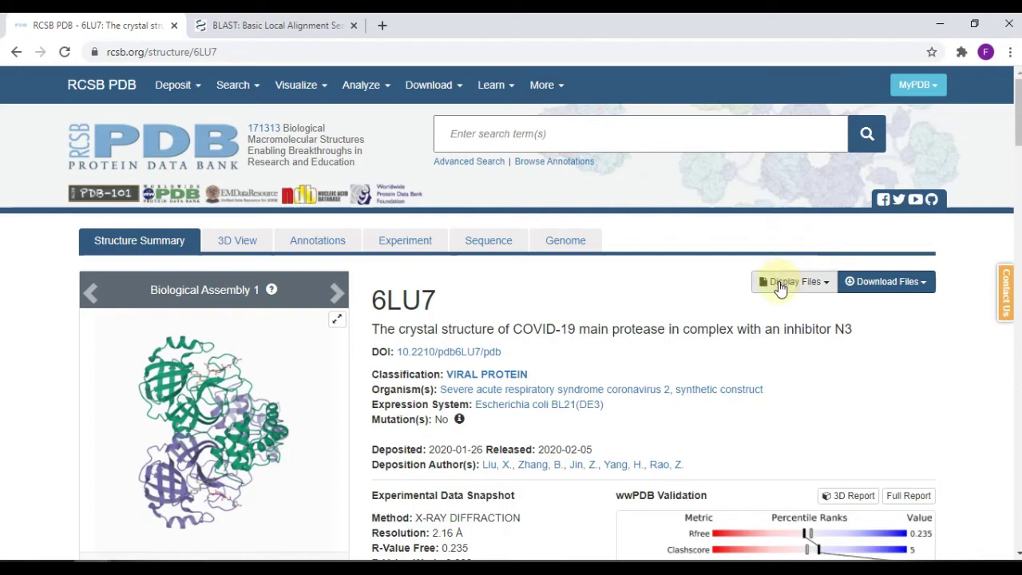
pyautogui.scroll(-2, 707, 297)
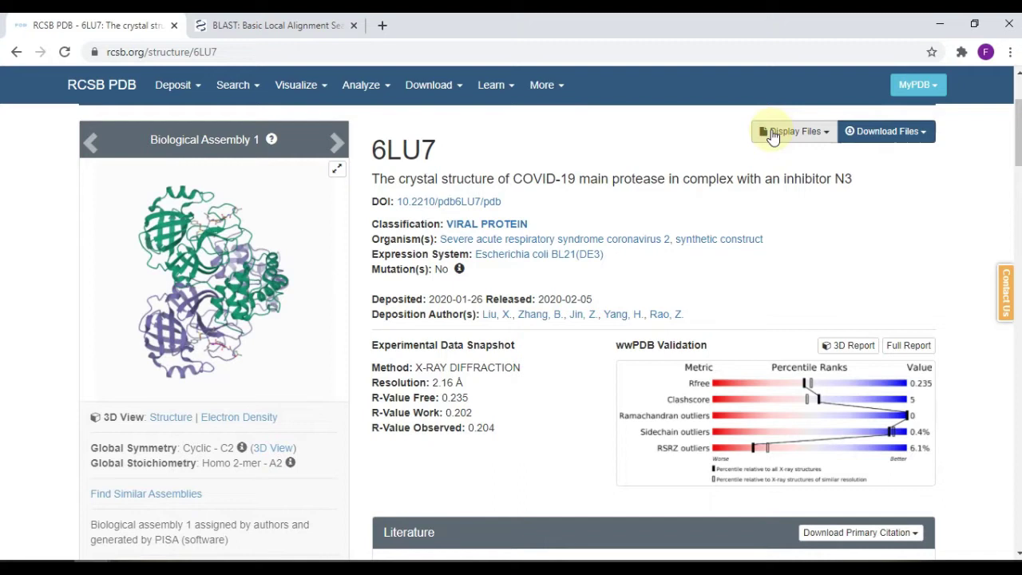
pyautogui.click(772, 136)
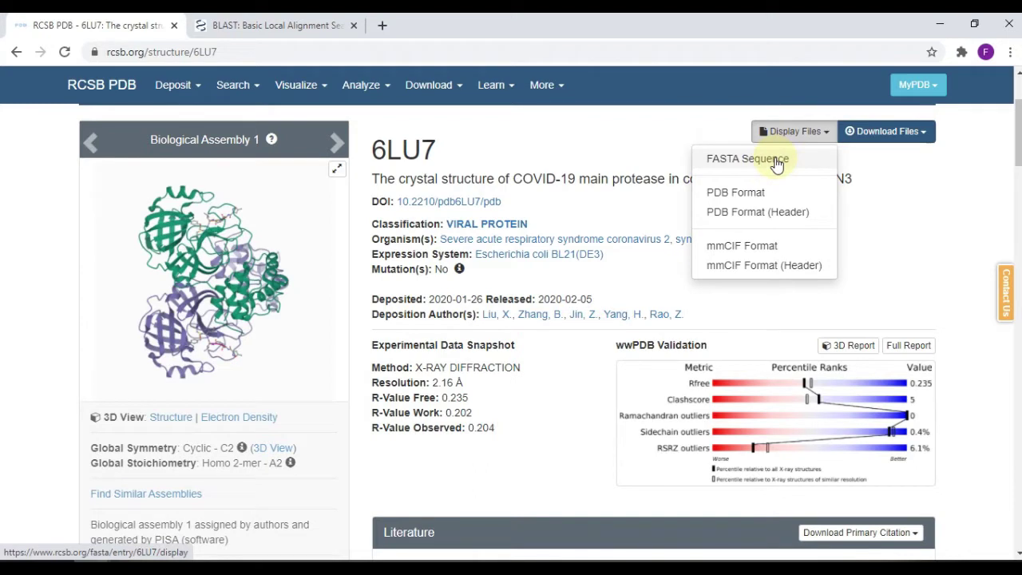
pyautogui.click(776, 162)
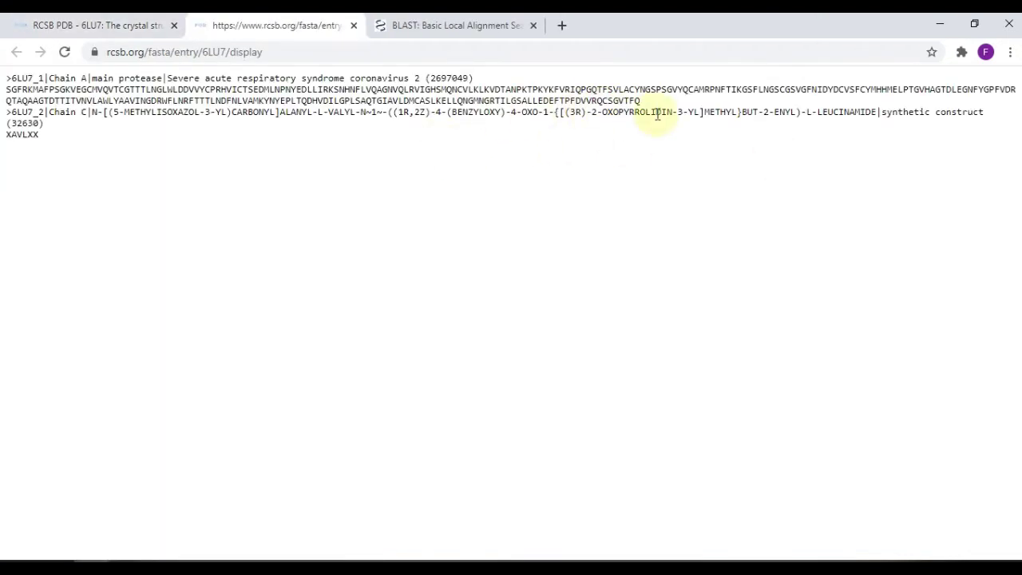
pyautogui.moveTo(643, 102); pyautogui.dragTo(3, 94)
pyautogui.hotkey('ctrl', 'c')
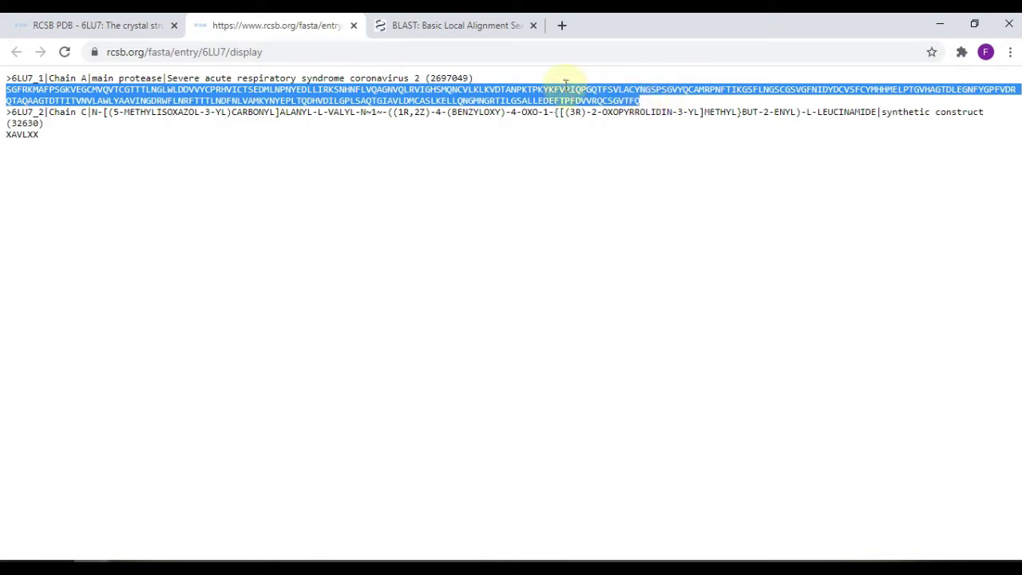
# - Switch to the NCBI BLAST site and open the Protein BLAST search form
pyautogui.click(477, 31)
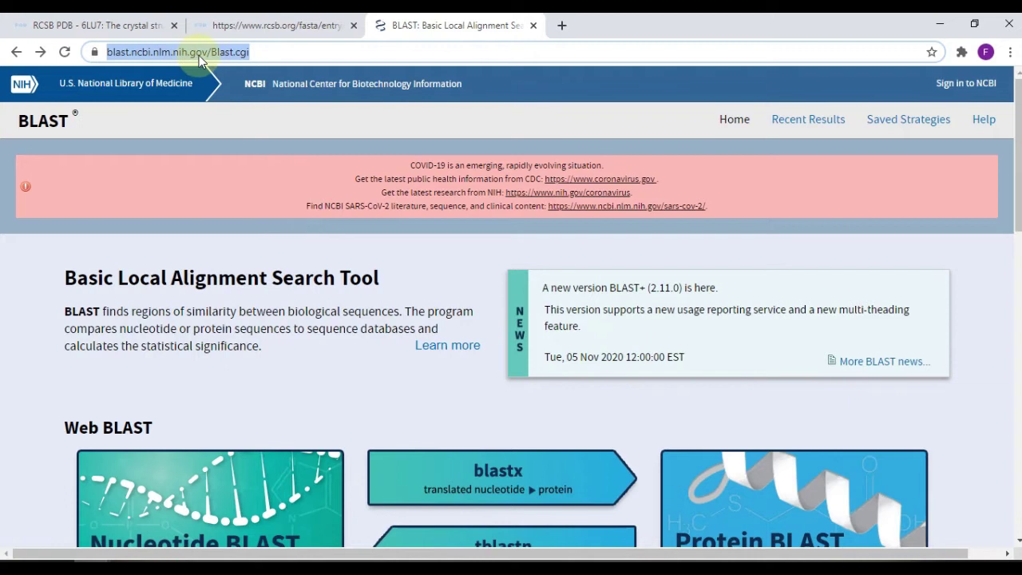
pyautogui.scroll(-4, 303, 254)
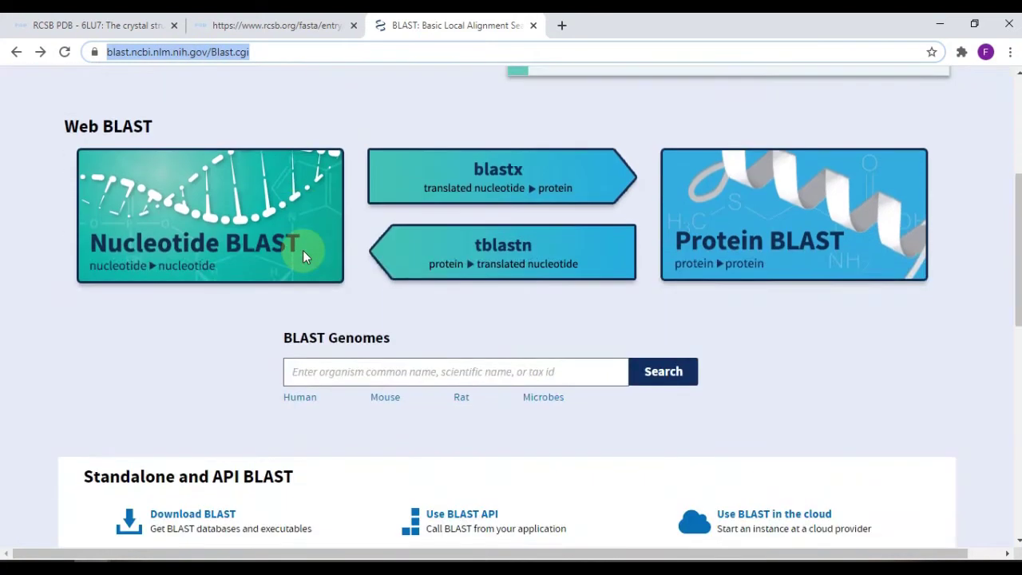
pyautogui.scroll(-1, 303, 250)
pyautogui.scroll(1, 303, 254)
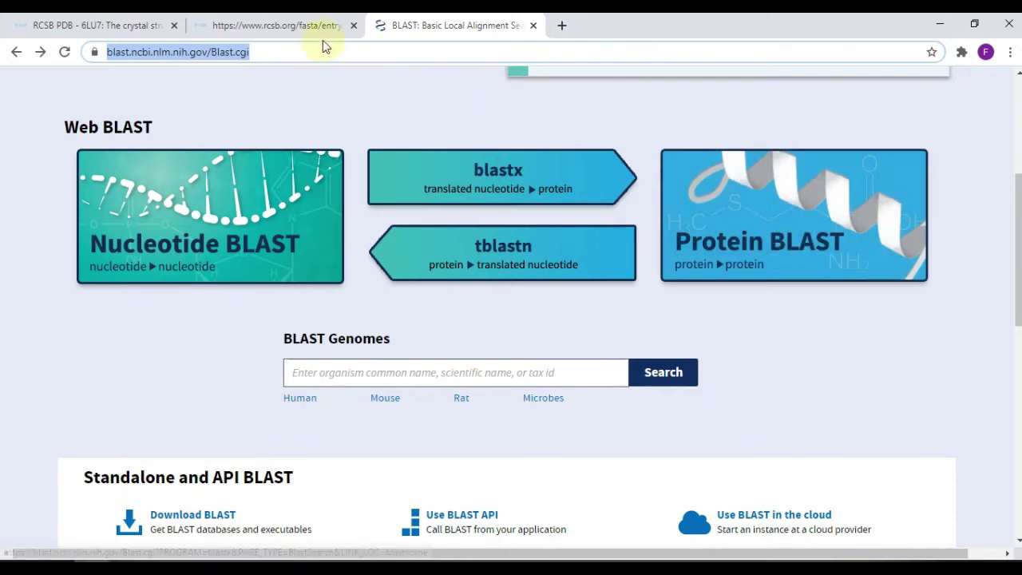
pyautogui.click(826, 252)
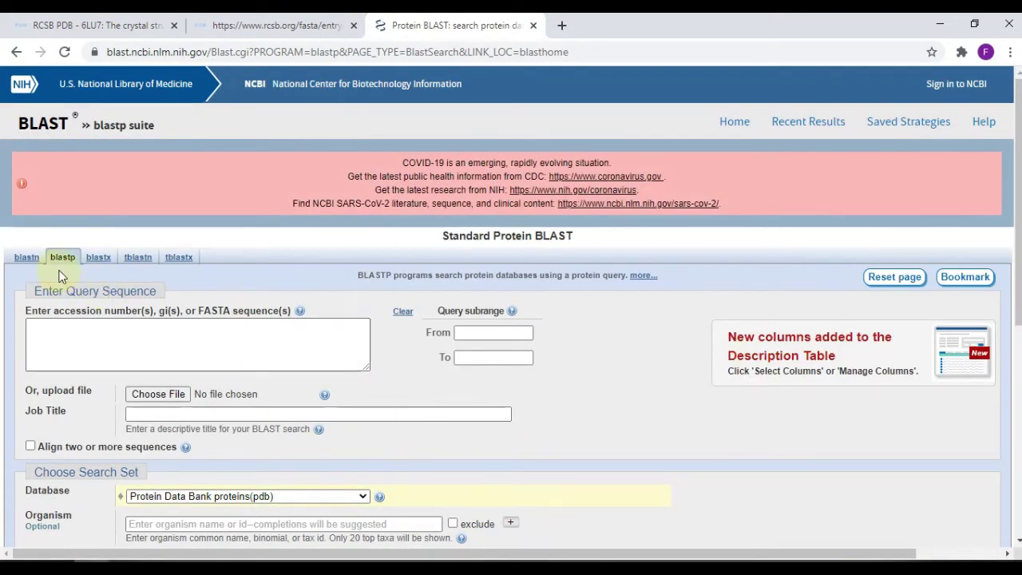
# - Paste the copied Chain A sequence as the FASTA query sequence
pyautogui.click(106, 340)
pyautogui.scroll(-1, 106, 340)
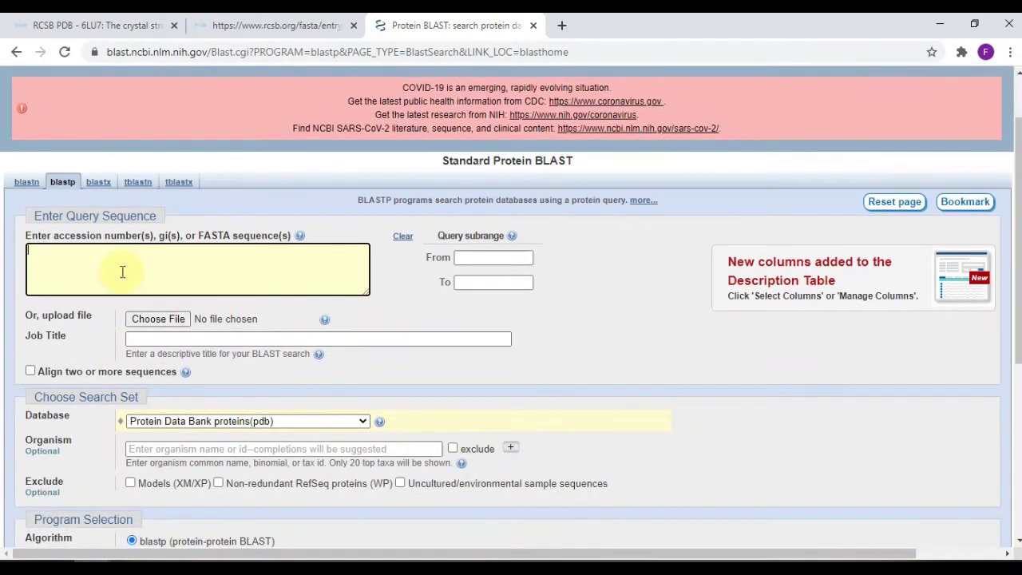
pyautogui.hotkey('ctrl', 'v')
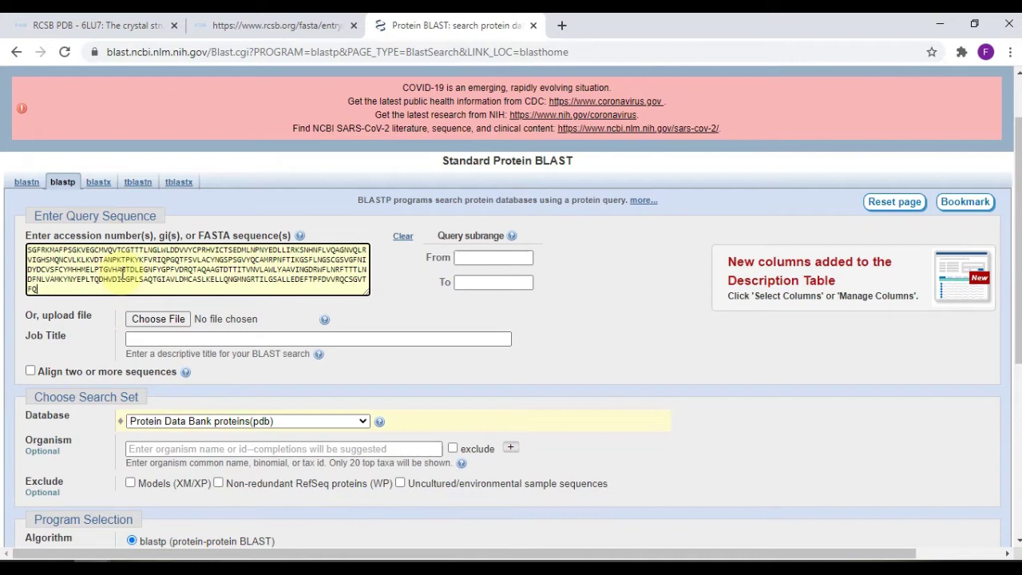
# - Keep Protein Data Bank proteins(pdb) as the database and run the search with the blastp algorithm
pyautogui.scroll(-1, 386, 322)
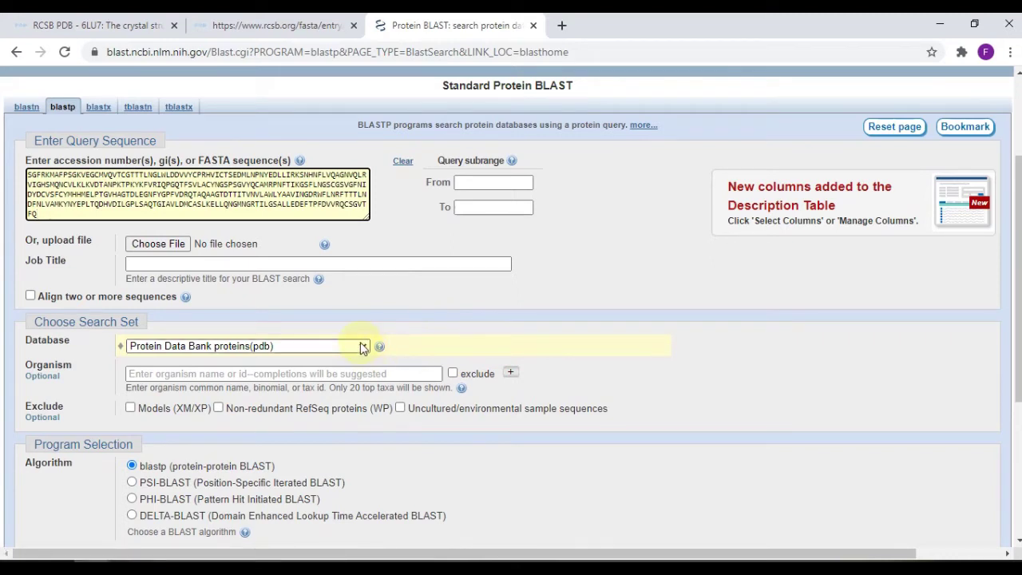
pyautogui.scroll(-1, 364, 351)
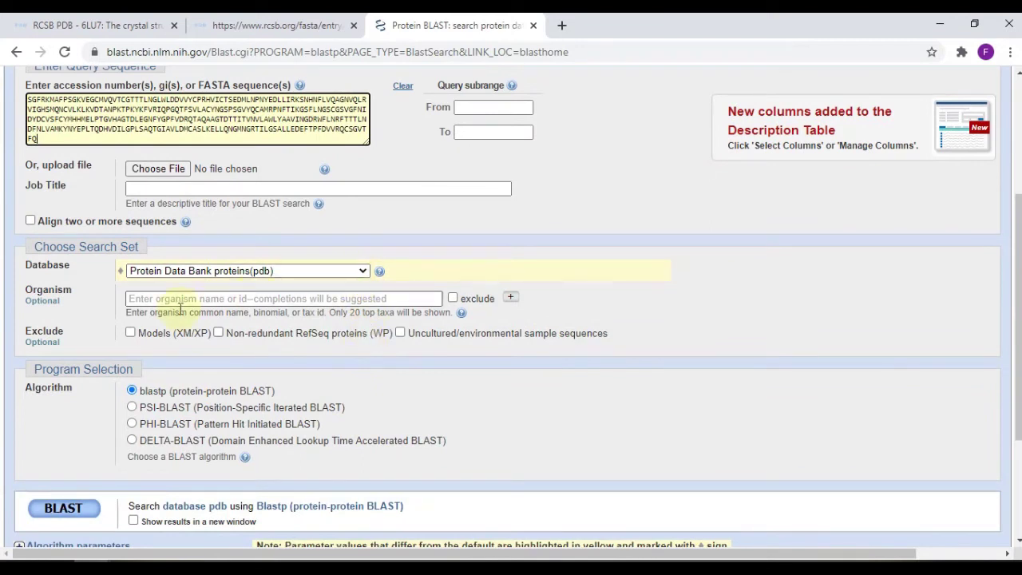
pyautogui.click(281, 271)
pyautogui.click(251, 361)
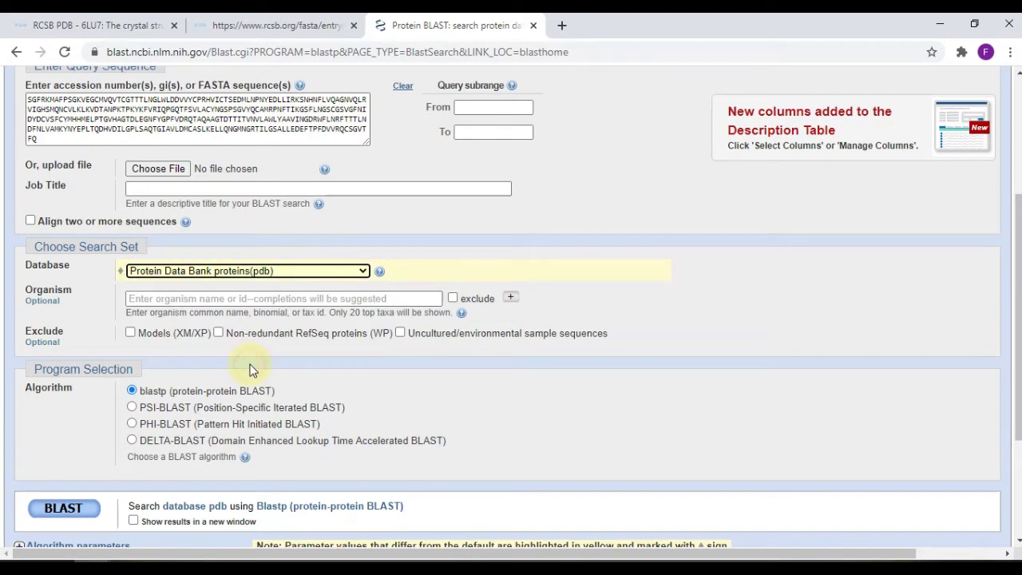
pyautogui.scroll(-1, 236, 427)
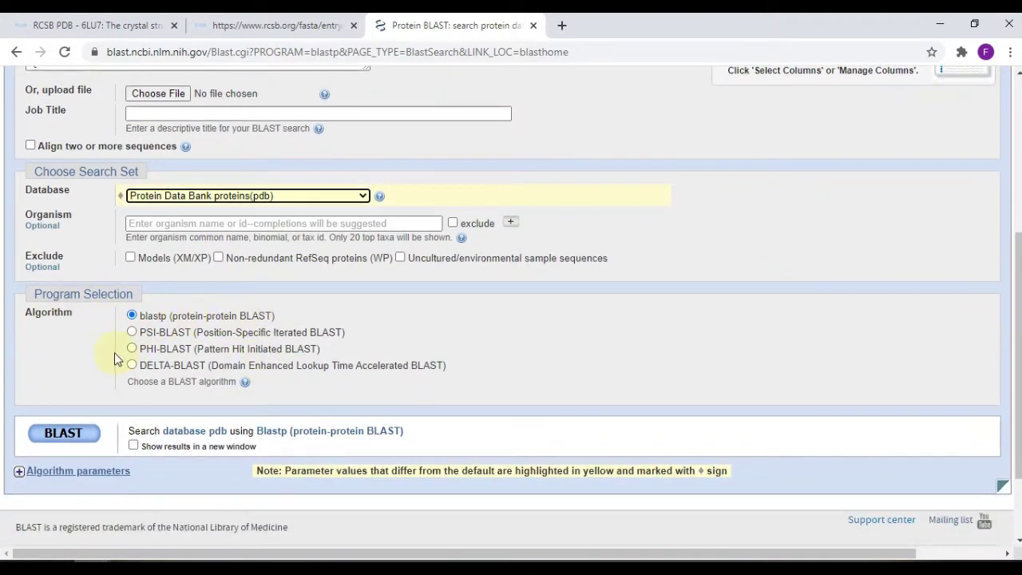
pyautogui.click(72, 437)
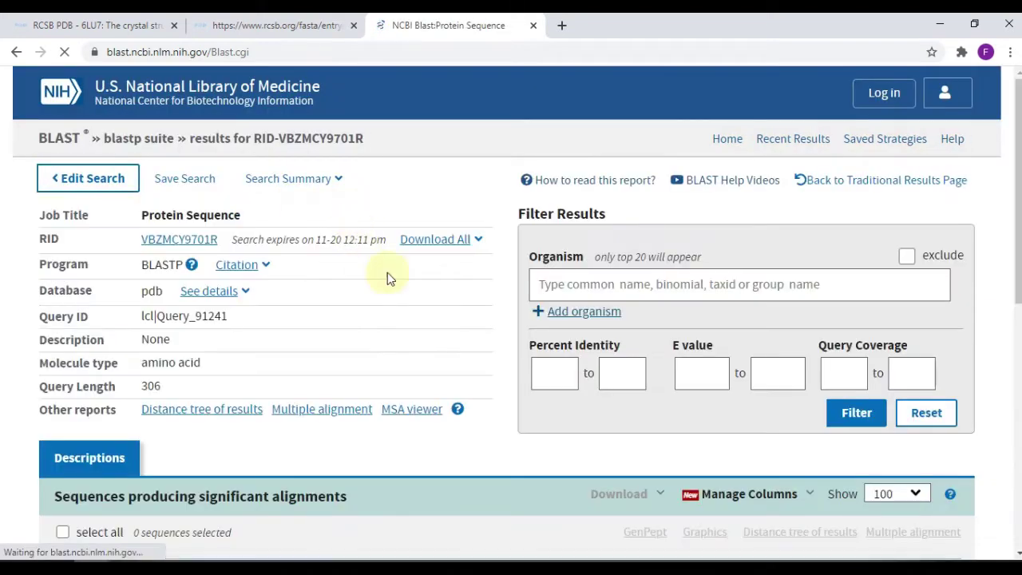
# - Examine the search results for the query length, the number of matched sequences and the accession lengths of the highest-ranked hits
pyautogui.scroll(-3, 409, 280)
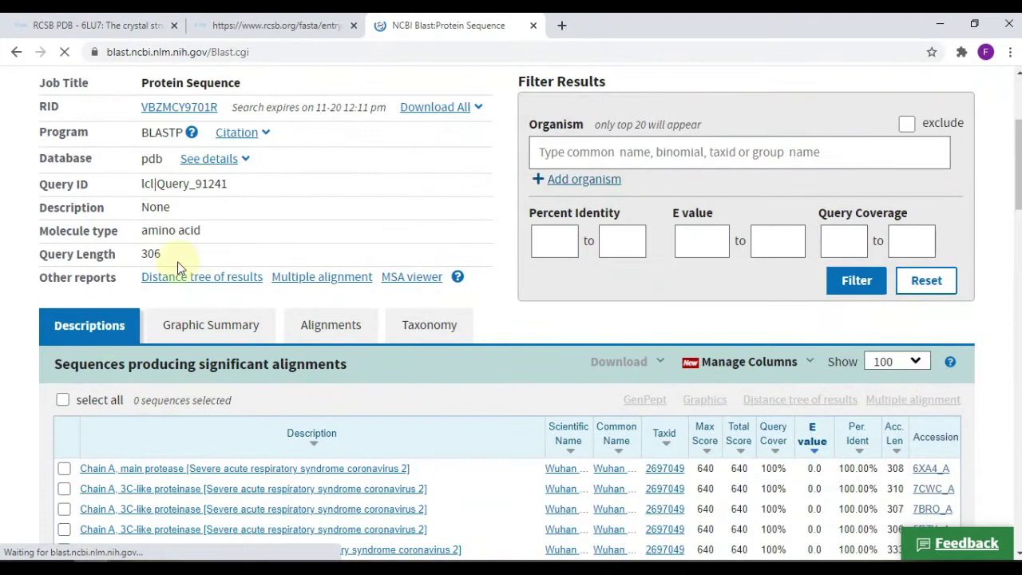
pyautogui.doubleClick(151, 254)
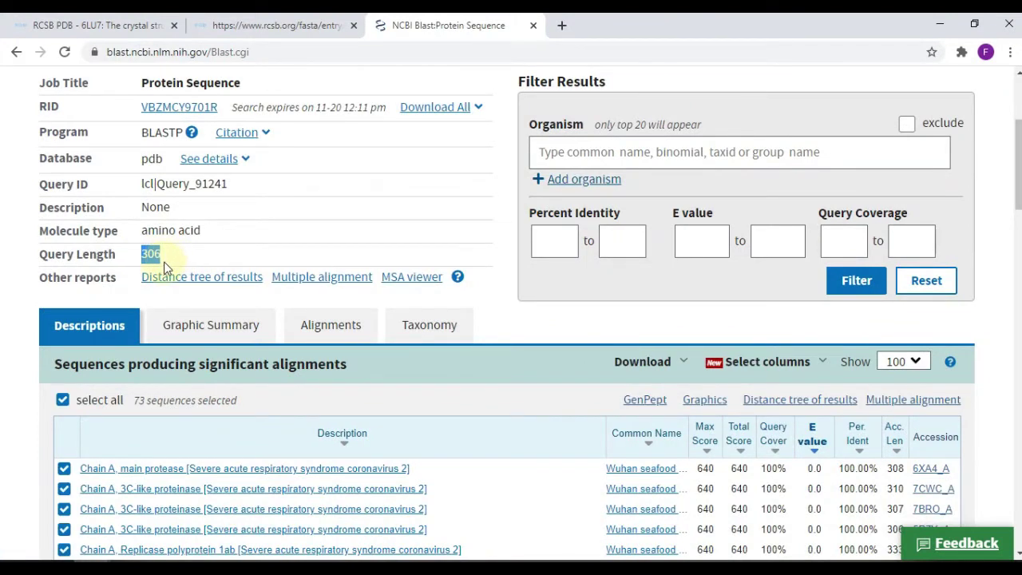
pyautogui.scroll(-3, 440, 333)
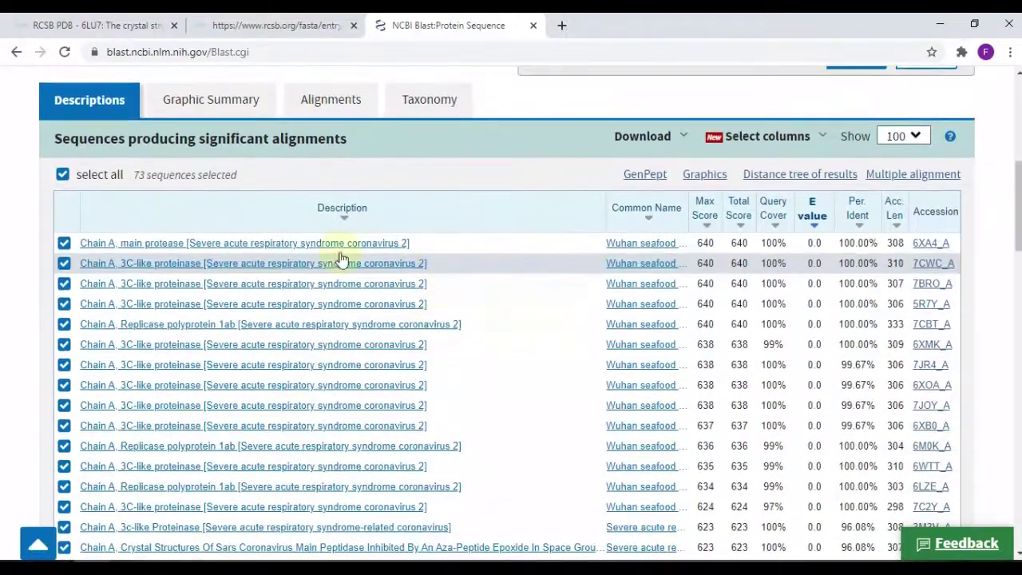
pyautogui.moveTo(136, 177); pyautogui.dragTo(277, 195)
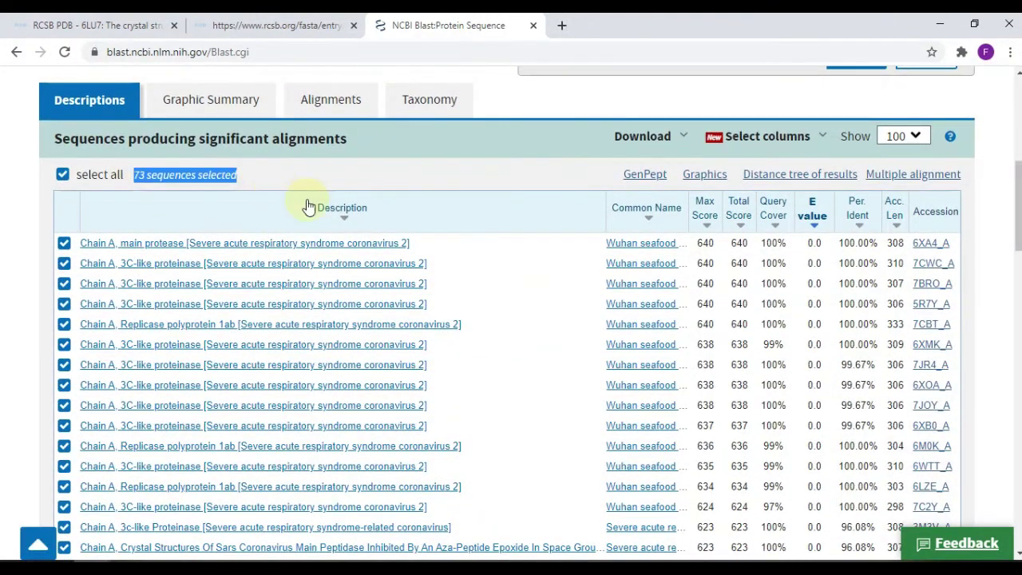
pyautogui.scroll(-2, 278, 195)
pyautogui.scroll(2, 338, 201)
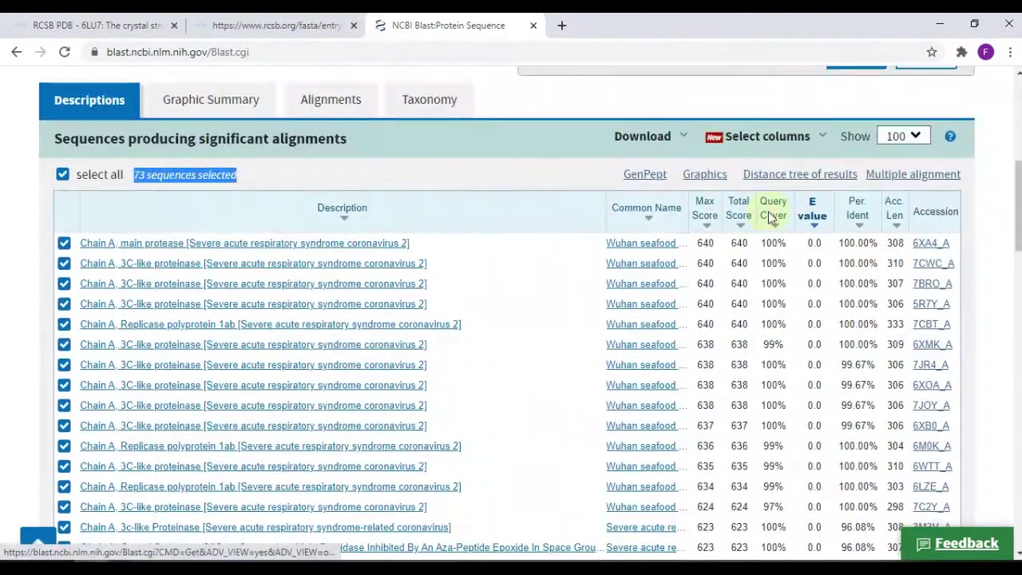
pyautogui.moveTo(900, 242); pyautogui.dragTo(907, 242)
pyautogui.doubleClick(895, 263)
pyautogui.doubleClick(897, 324)
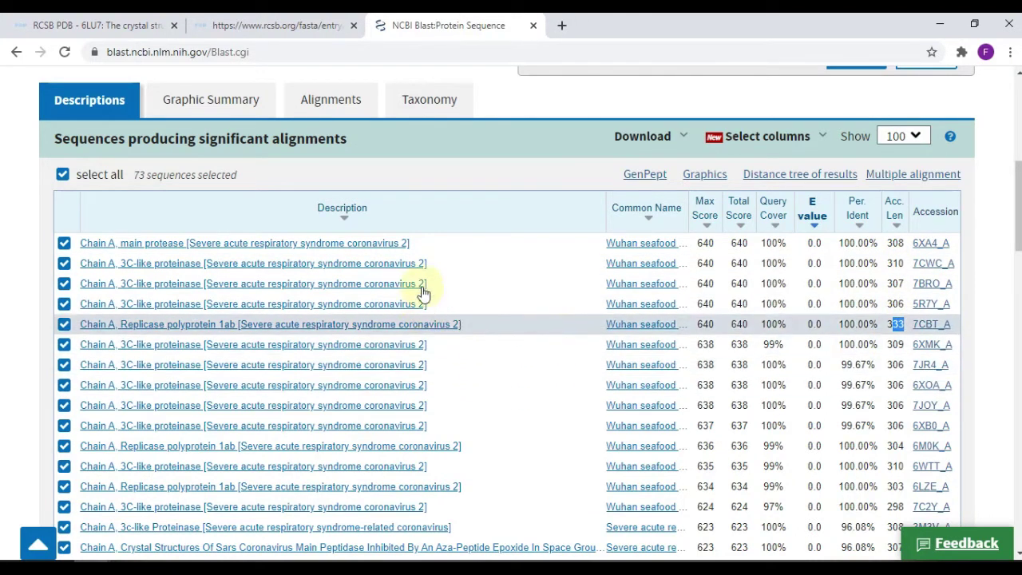
# - Deselect all matched sequences, then select only the first three hits: 6XA4_A, 7CWC_A and 7BRO_A
pyautogui.click(62, 174)
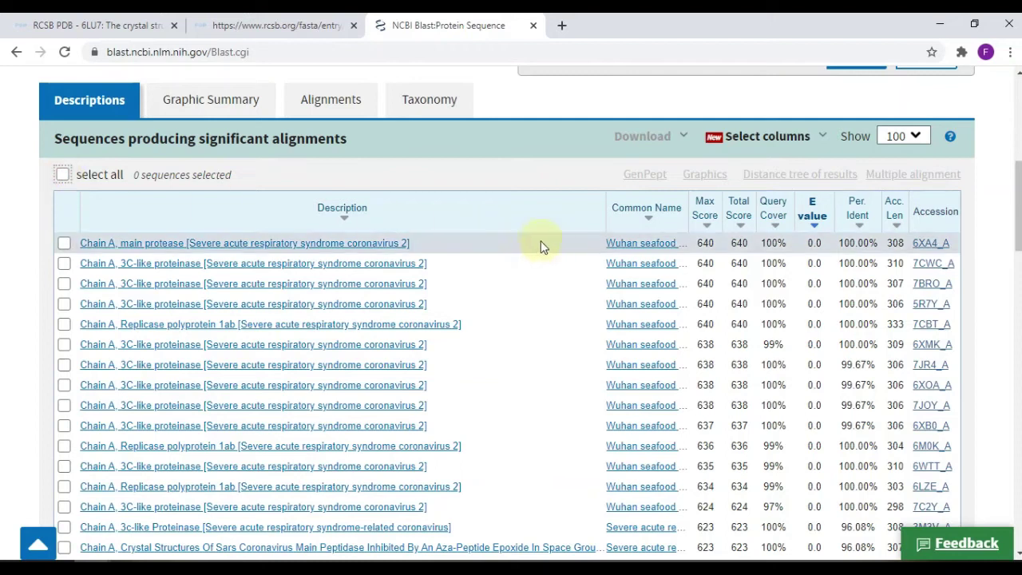
pyautogui.scroll(2, 405, 210)
pyautogui.scroll(-2, 405, 210)
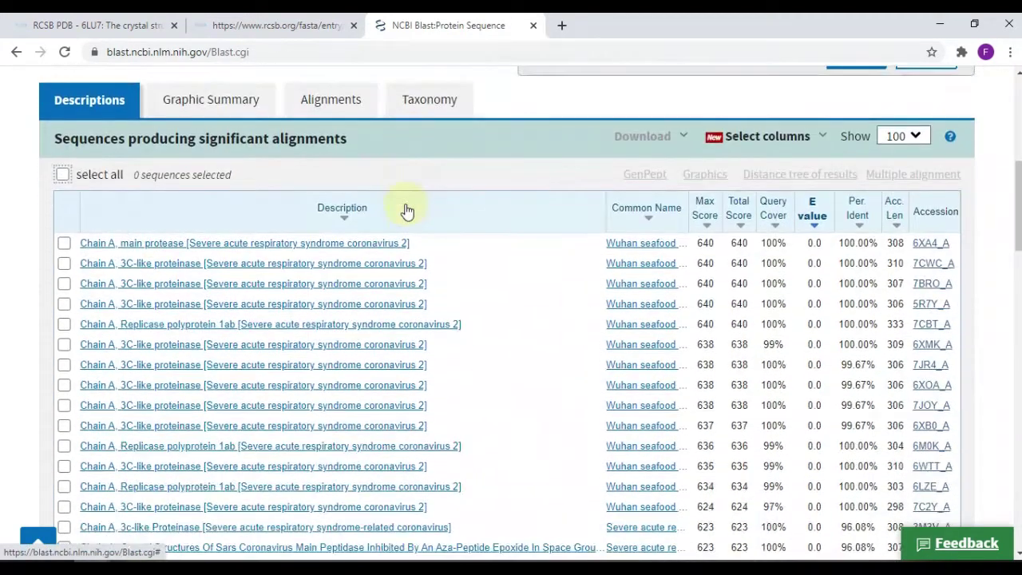
pyautogui.click(64, 246)
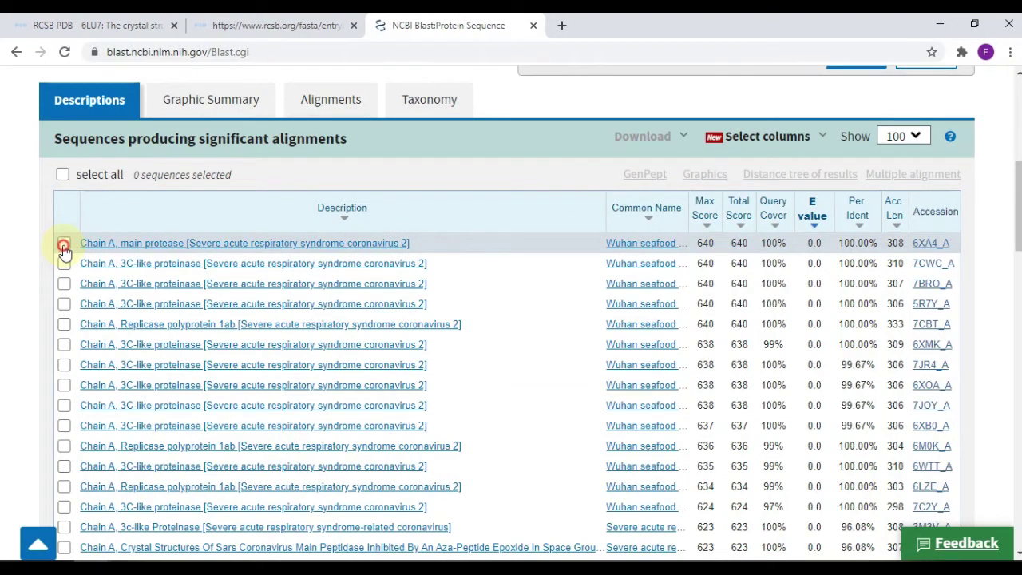
pyautogui.click(65, 264)
pyautogui.click(64, 284)
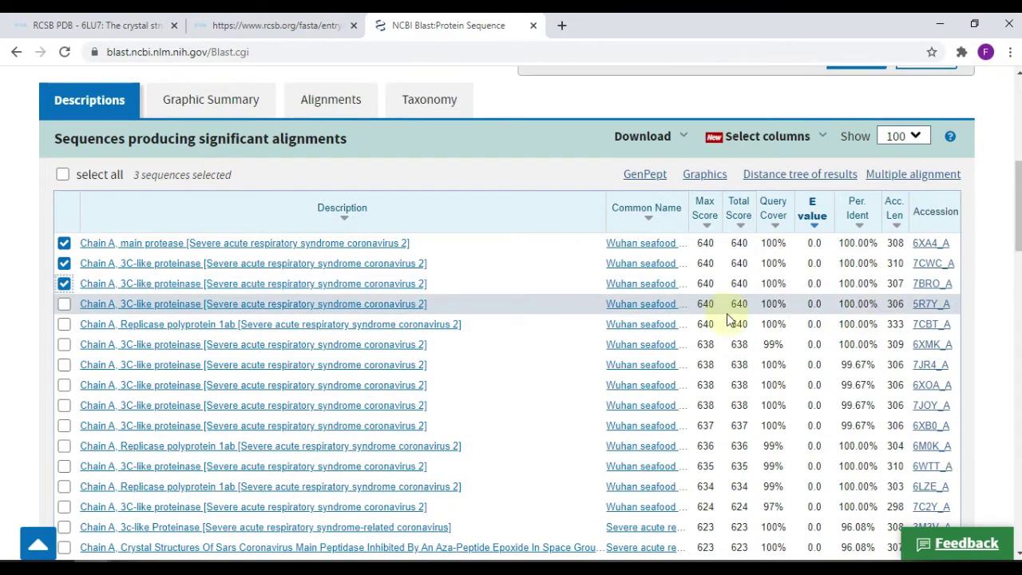
# - Add the SARS coronavirus BJ01 3c-like proteinase hit 2PWX_A to the selected sequences
pyautogui.scroll(-2, 263, 264)
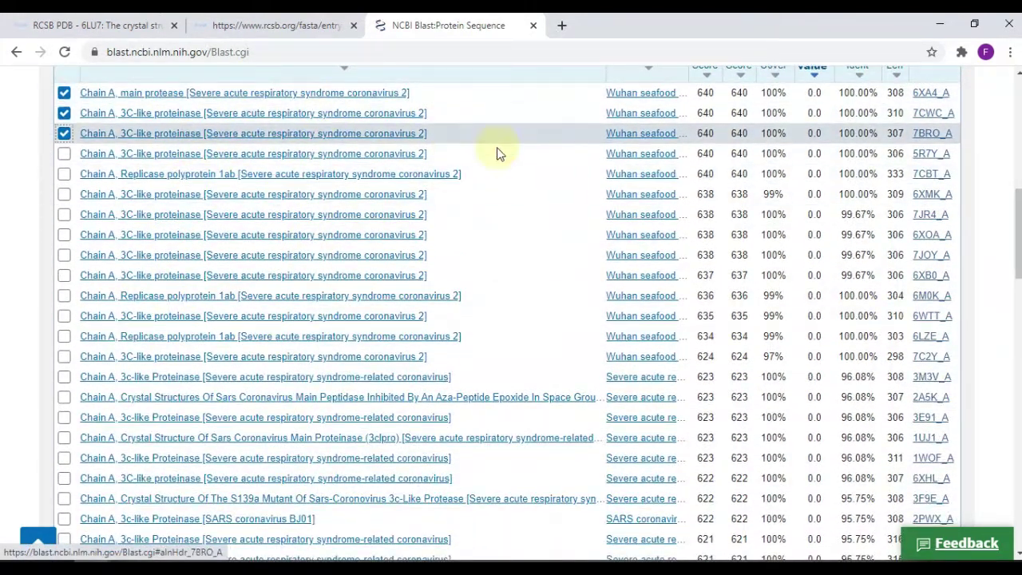
pyautogui.scroll(-4, 328, 140)
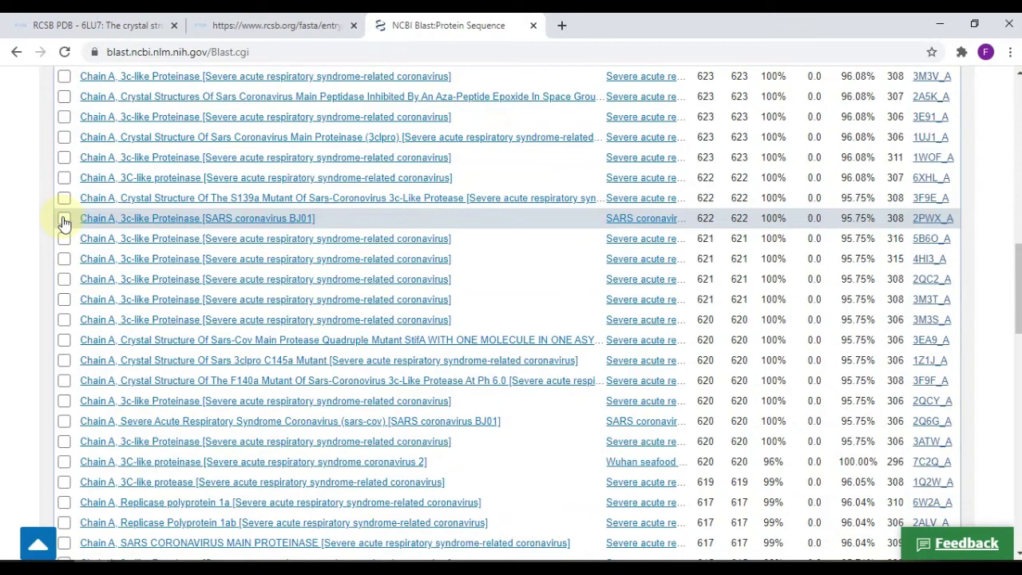
pyautogui.click(65, 219)
pyautogui.scroll(5, 345, 247)
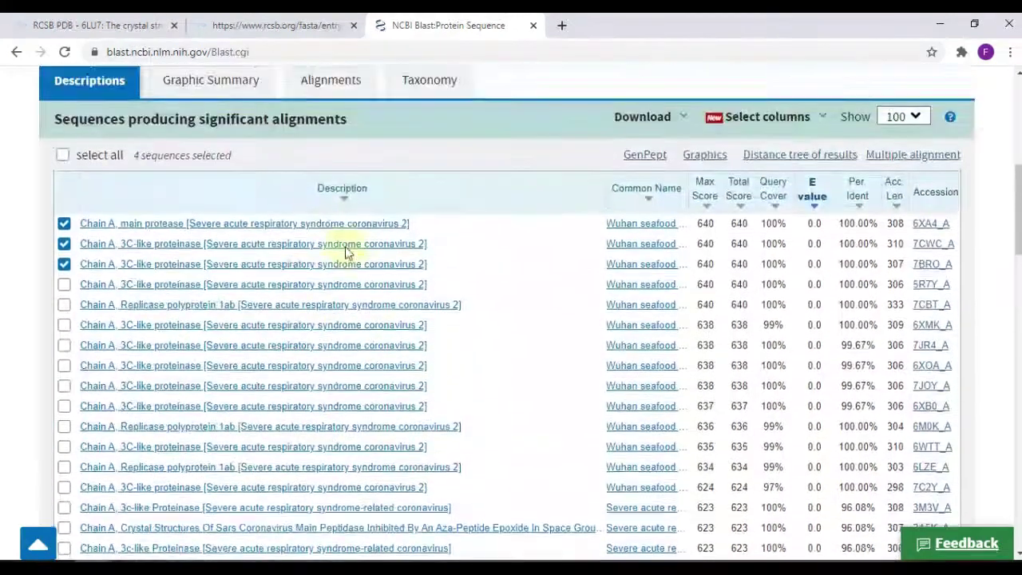
# - Add the fourth-ranked hit, 3C-like proteinase 5R7Y_A, to the selected sequences
pyautogui.scroll(1, 345, 254)
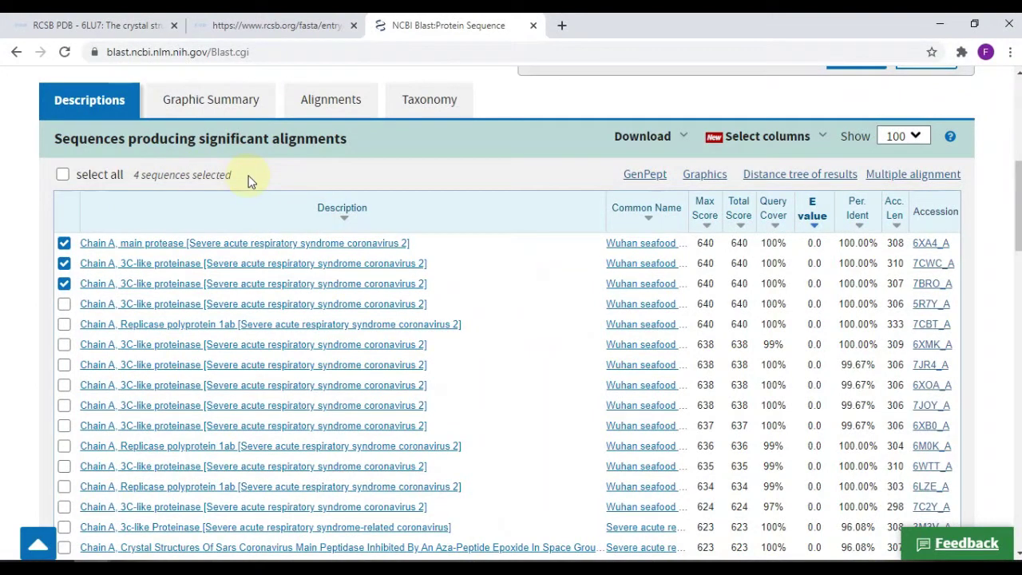
pyautogui.click(65, 305)
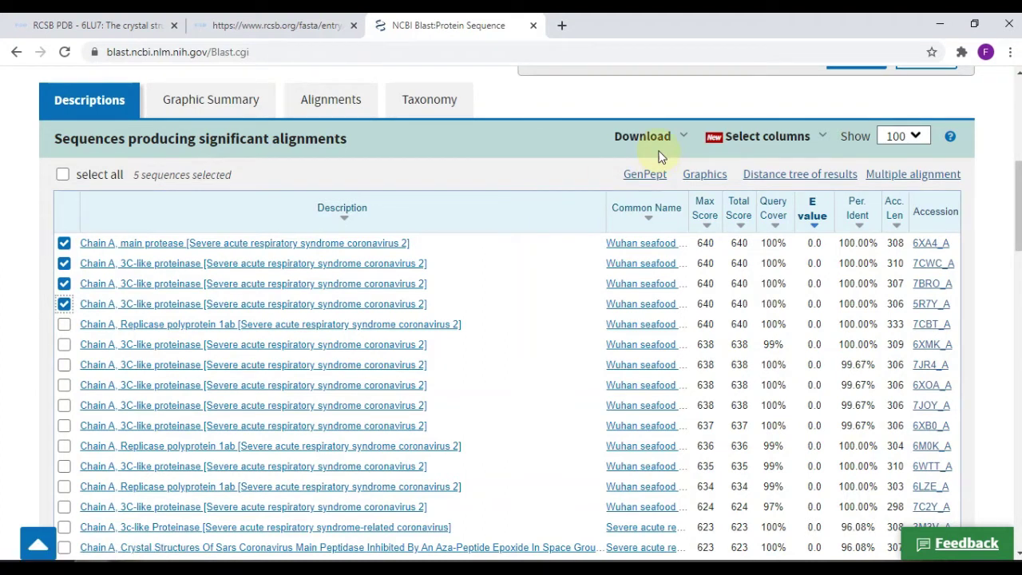
# - Examine the pairwise alignments of the selected hits against the query, from 6XA4_A to the SARS coronavirus BJ01 hit 2PWX_A
pyautogui.click(325, 107)
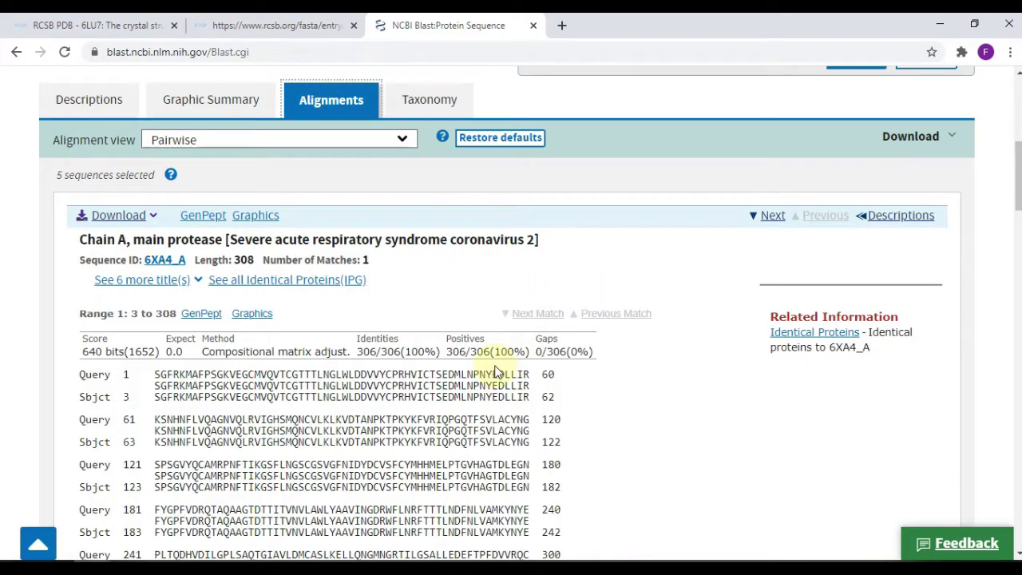
pyautogui.scroll(-3, 495, 371)
pyautogui.scroll(1, 495, 358)
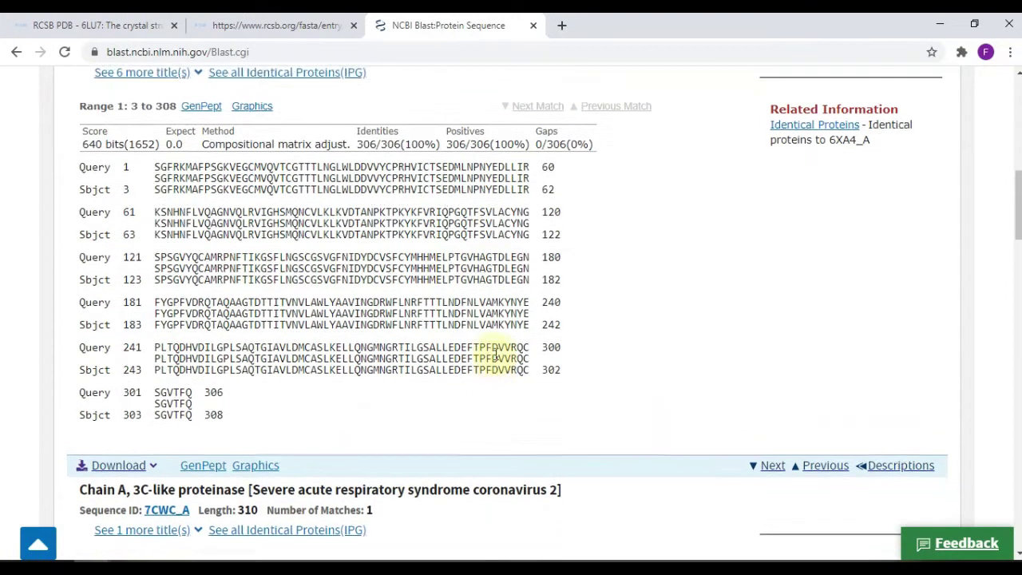
pyautogui.moveTo(79, 226); pyautogui.dragTo(111, 248)
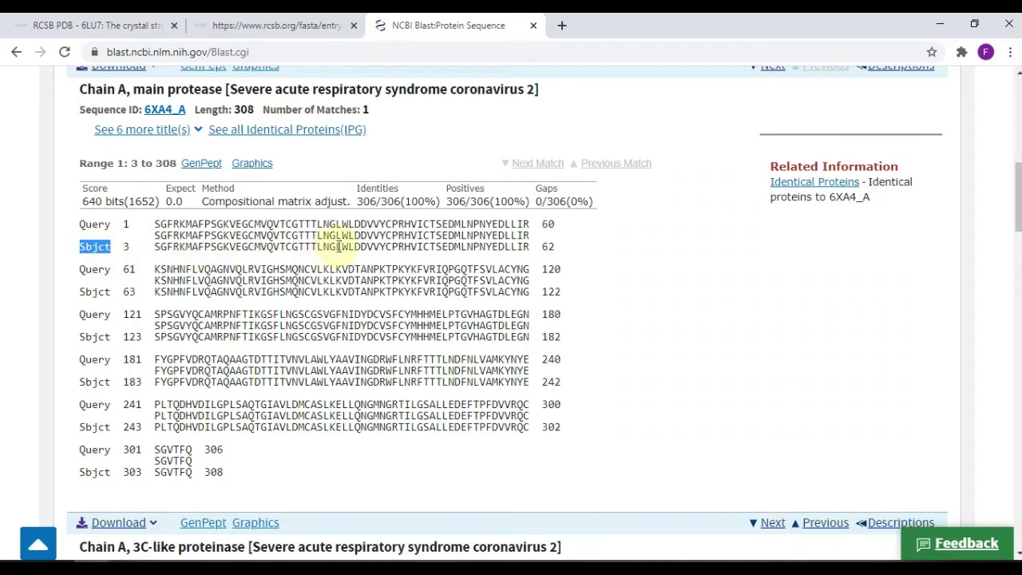
pyautogui.scroll(-4, 403, 373)
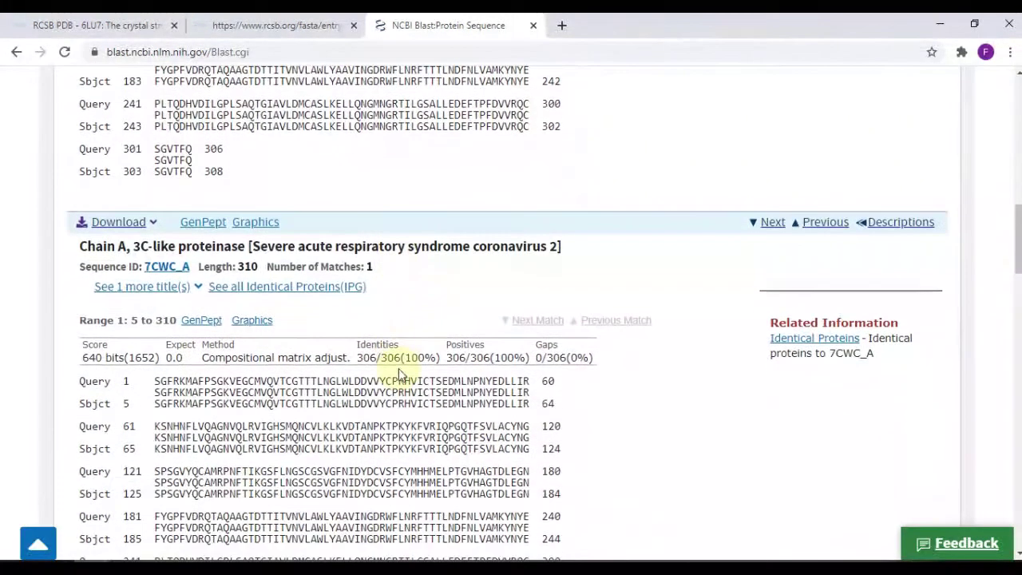
pyautogui.scroll(-8, 398, 367)
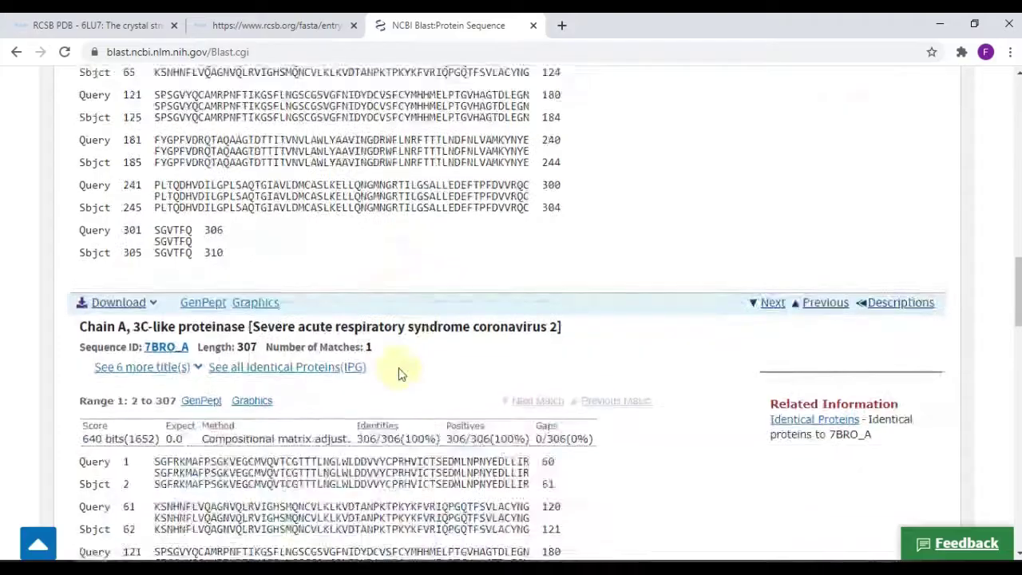
pyautogui.scroll(-7, 399, 367)
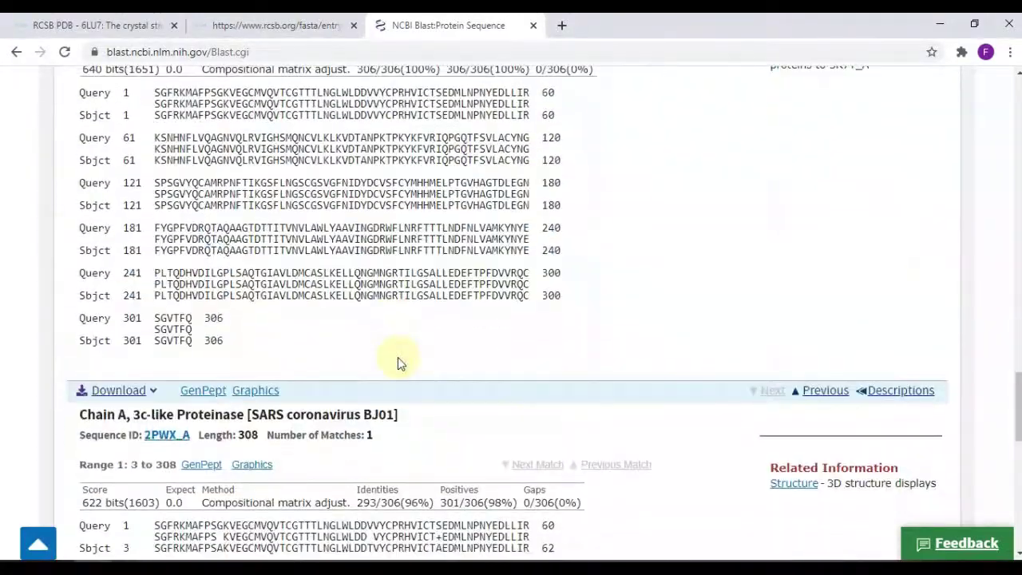
pyautogui.scroll(16, 397, 357)
pyautogui.scroll(5, 404, 262)
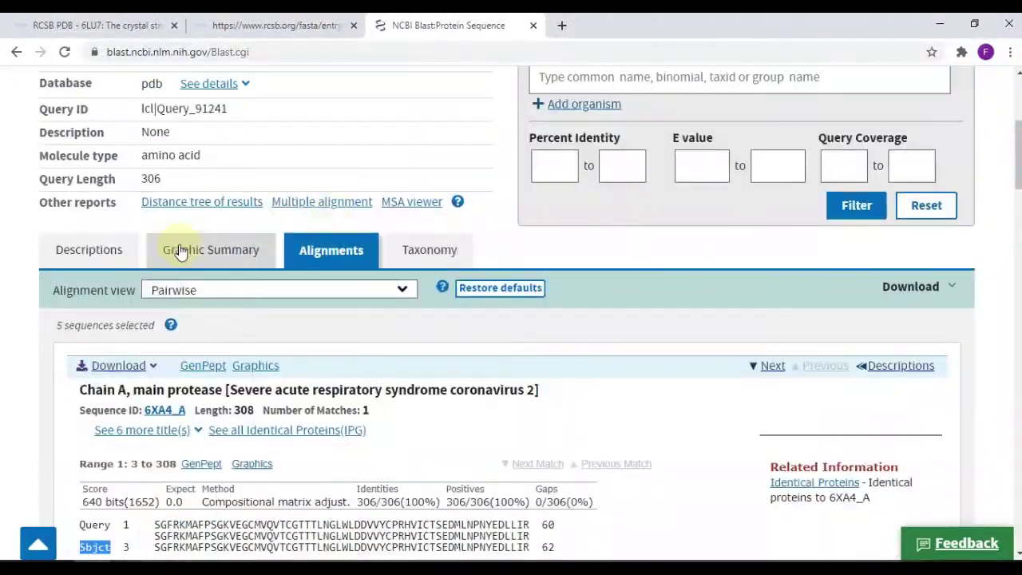
# - Download the selected hits as FASTA (aligned sequences) and open the downloaded file seqdump (3).txt in a maximized Notepad window
pyautogui.click(89, 260)
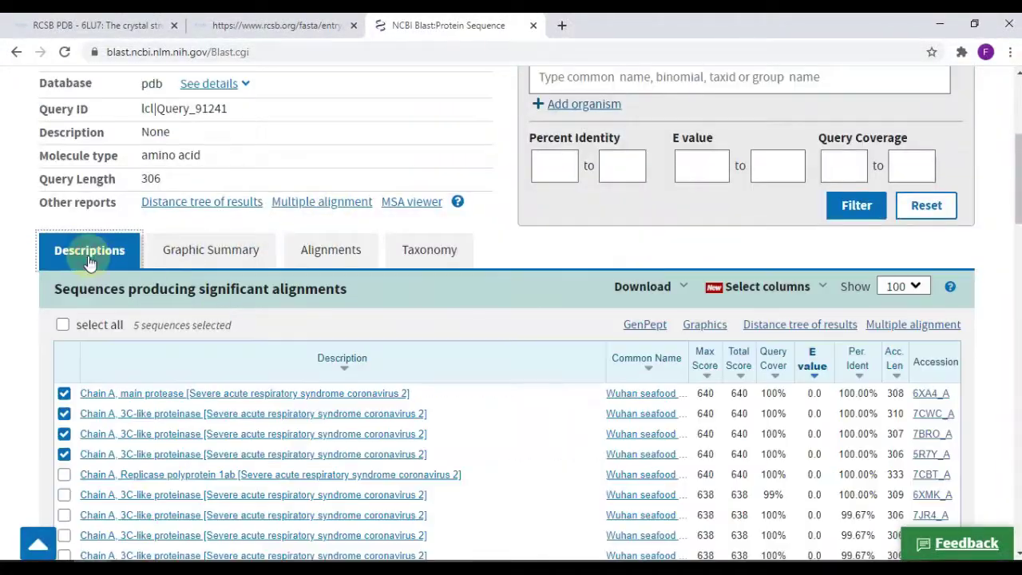
pyautogui.click(652, 289)
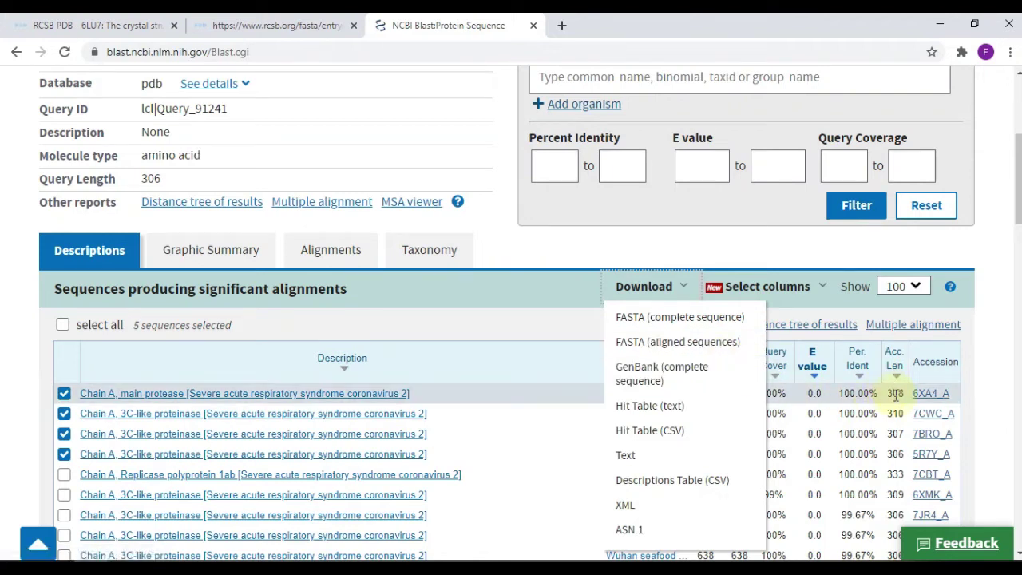
pyautogui.click(733, 345)
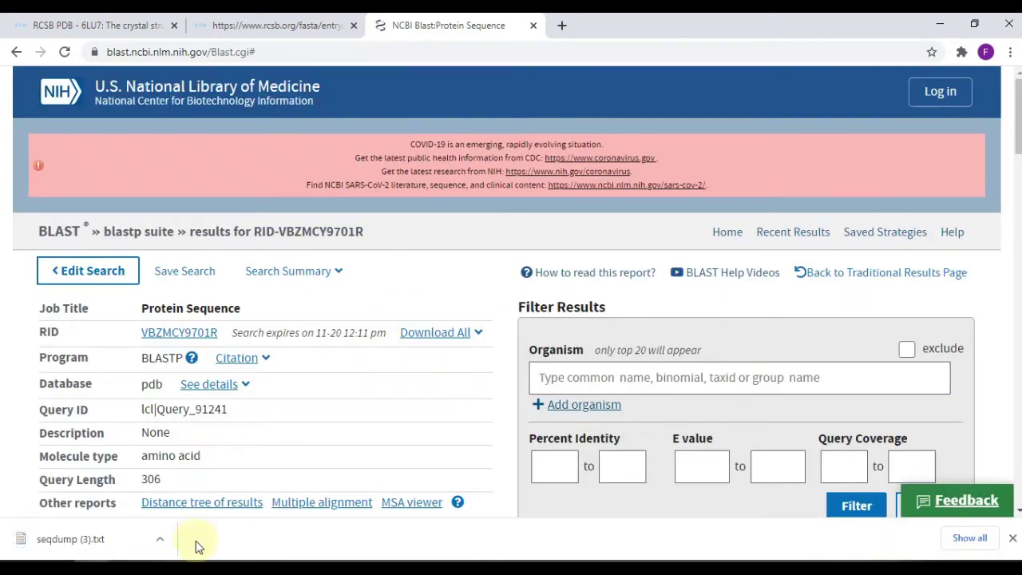
pyautogui.scroll(-3, 277, 432)
pyautogui.scroll(-3, 277, 432)
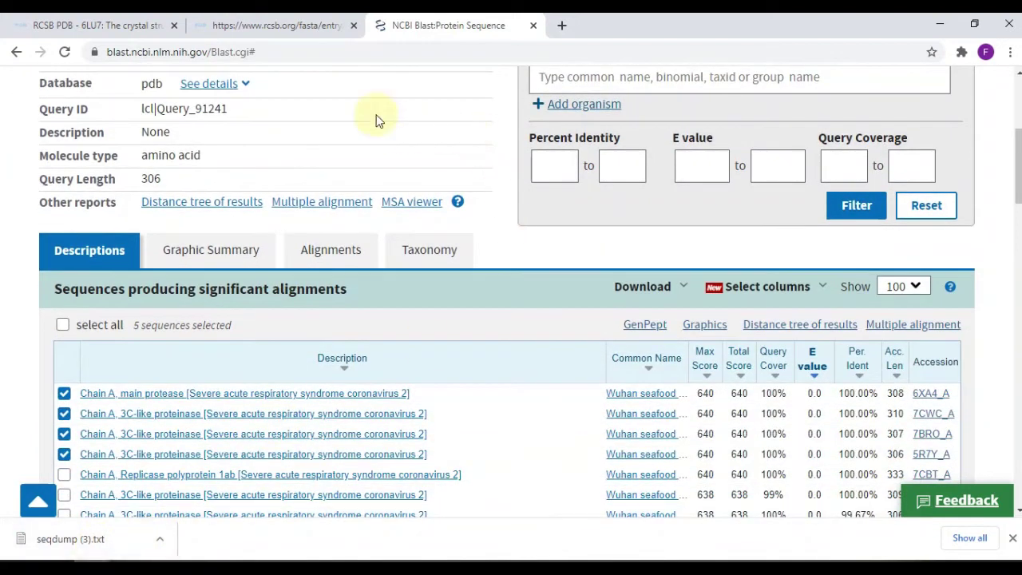
pyautogui.click(80, 540)
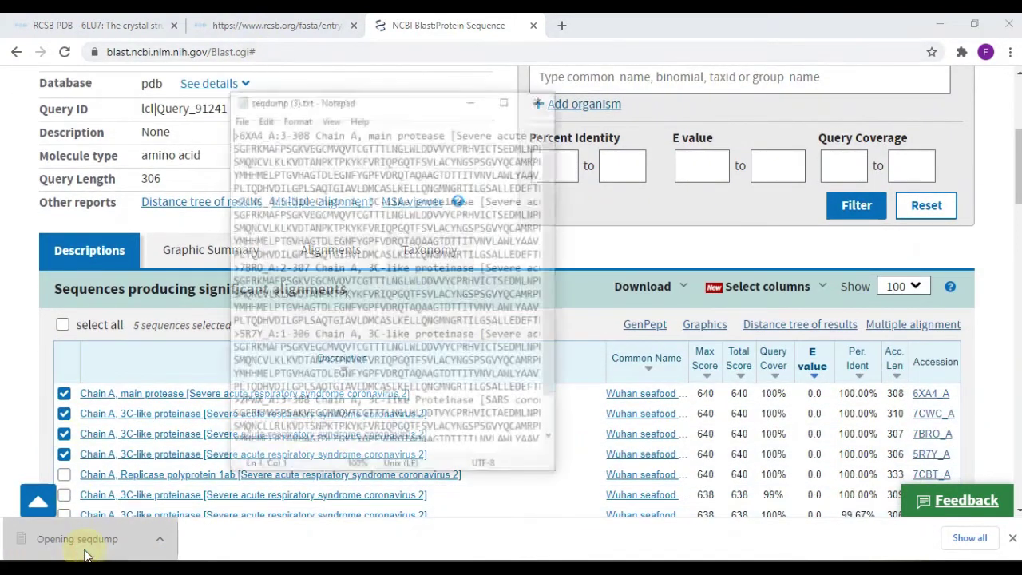
pyautogui.click(506, 98)
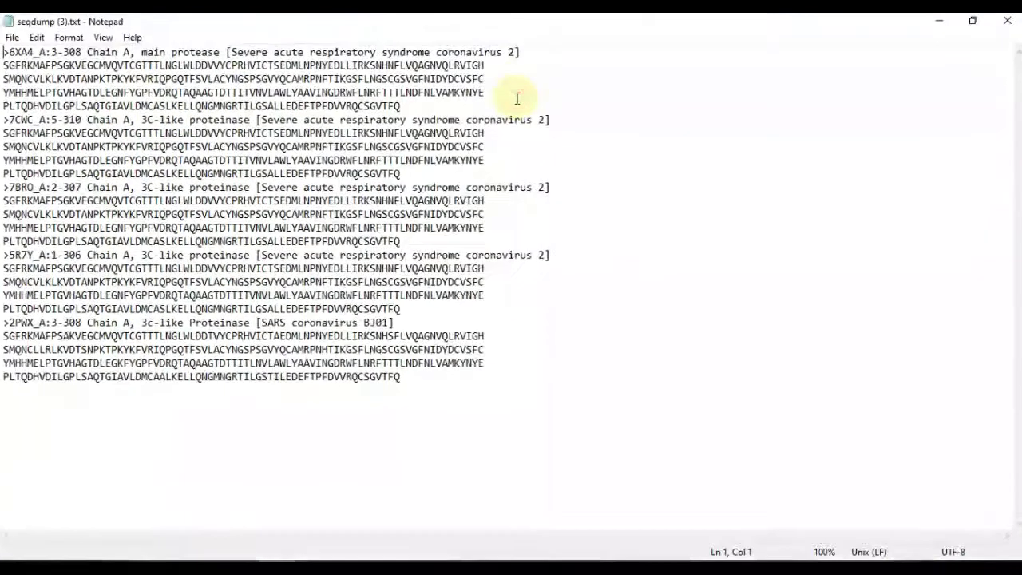
# - Insert a blank line between each of the five FASTA entries, from 6XA4_A through 2PWX_A
pyautogui.click(443, 107)
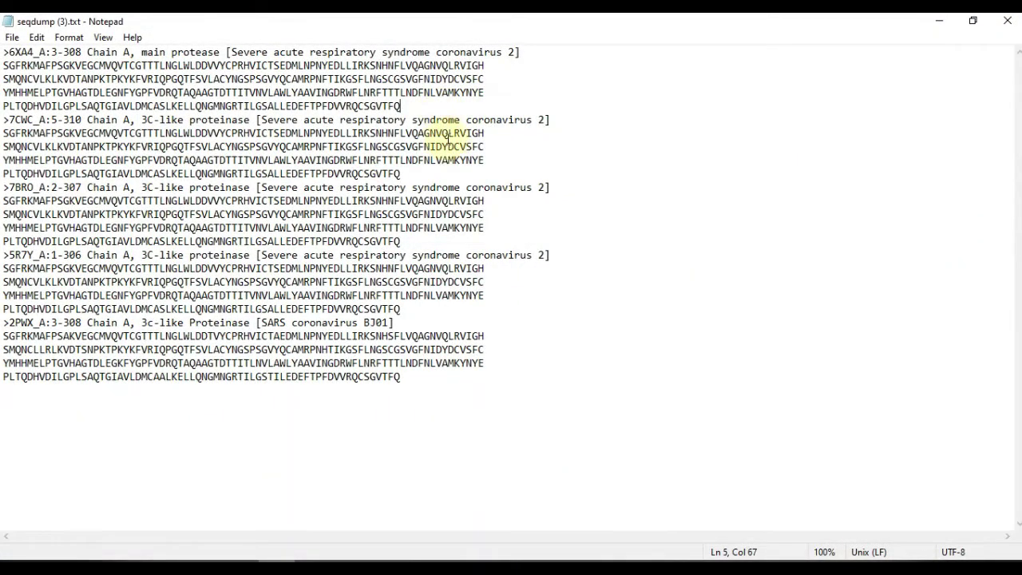
pyautogui.press('Return')
pyautogui.click(438, 187)
pyautogui.press('Return')
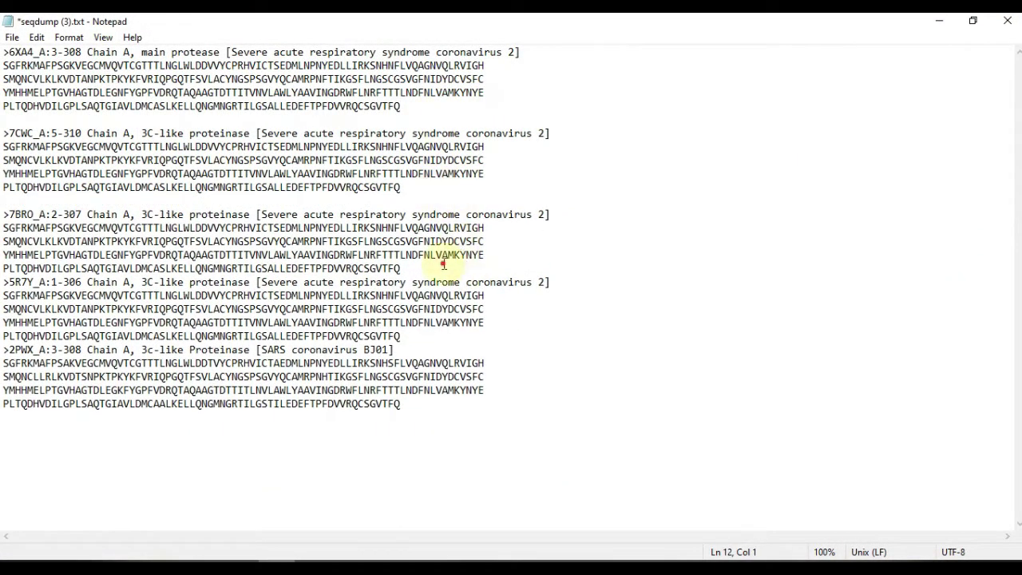
pyautogui.click(437, 268)
pyautogui.press('Return')
pyautogui.click(438, 349)
pyautogui.press('Return')
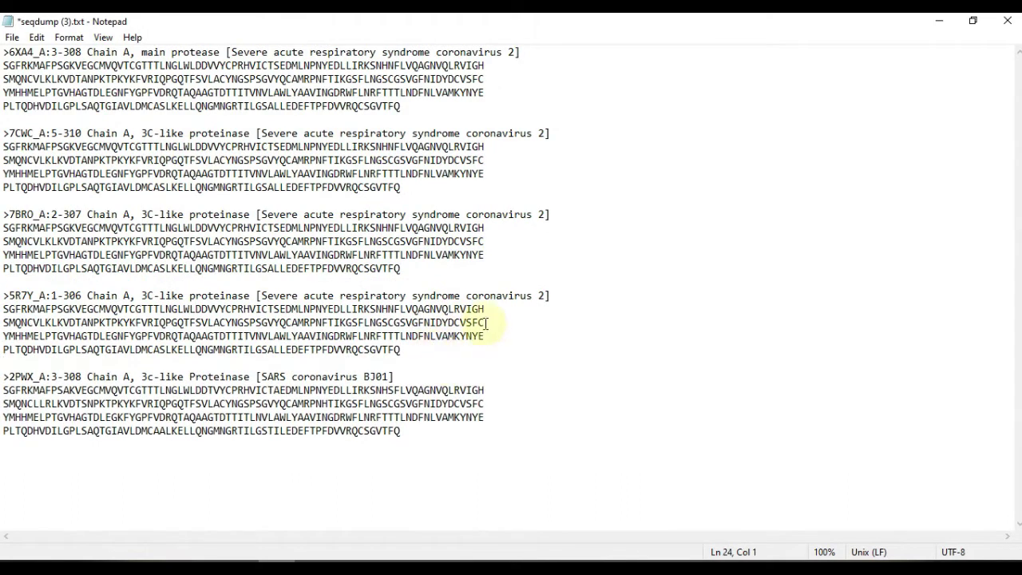
pyautogui.moveTo(33, 79); pyautogui.dragTo(153, 417)
pyautogui.moveTo(4, 51); pyautogui.dragTo(437, 448)
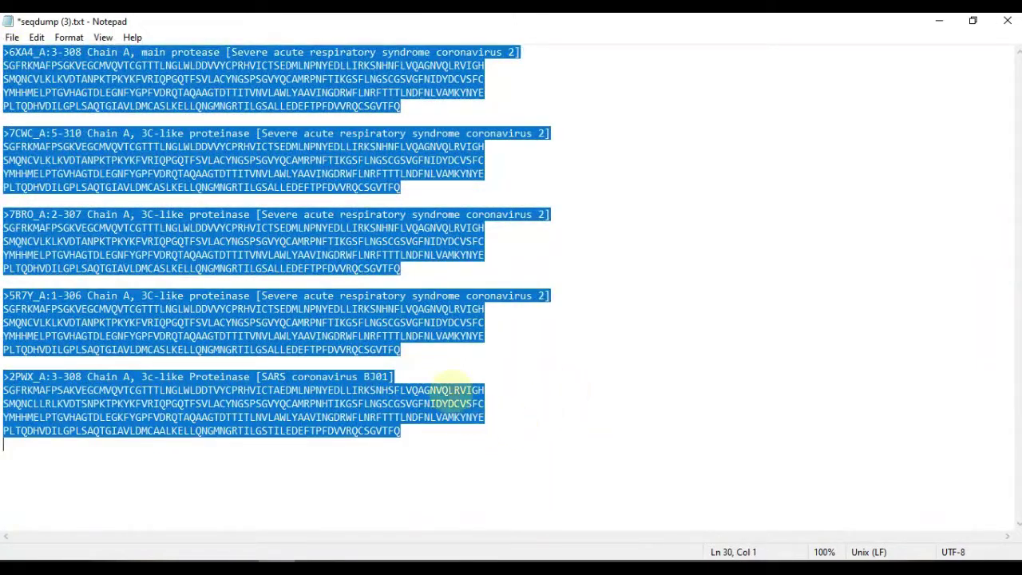
pyautogui.click(515, 374)
# - Switch to the browser and copy the 6LU7_1 Chain A header and sequence from the RCSB FASTA page
pyautogui.hotkey('alt', 'Tab')
pyautogui.scroll(4, 351, 202)
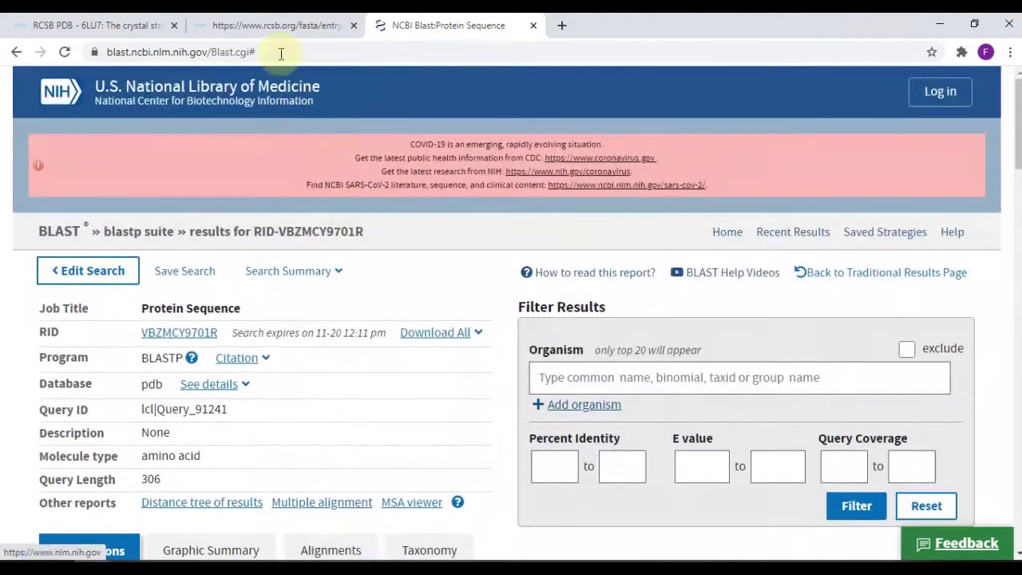
pyautogui.click(269, 26)
pyautogui.moveTo(7, 80); pyautogui.dragTo(663, 102)
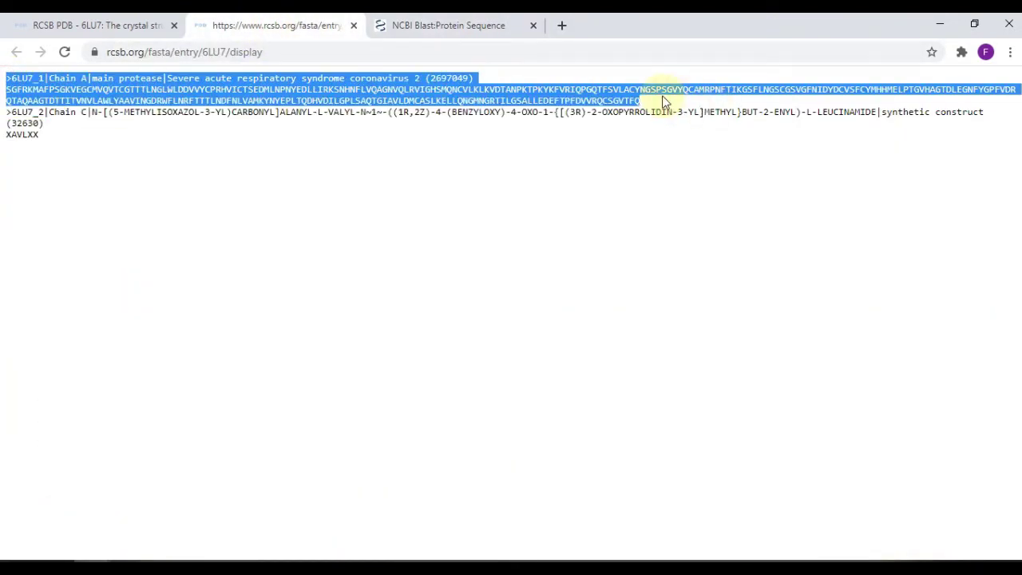
# - Switch back to Notepad and paste the 6LU7_1 sequence at the start of the file, separated from the 6XA4_A entry by a blank line
pyautogui.hotkey('alt', 'Tab')
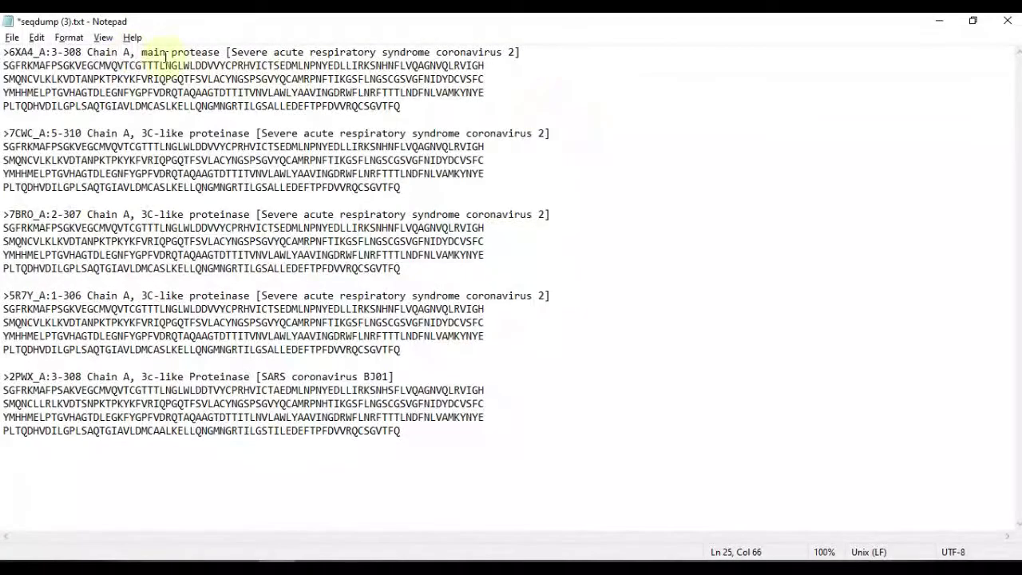
pyautogui.click(4, 53)
pyautogui.press('Return')
pyautogui.press('Return')
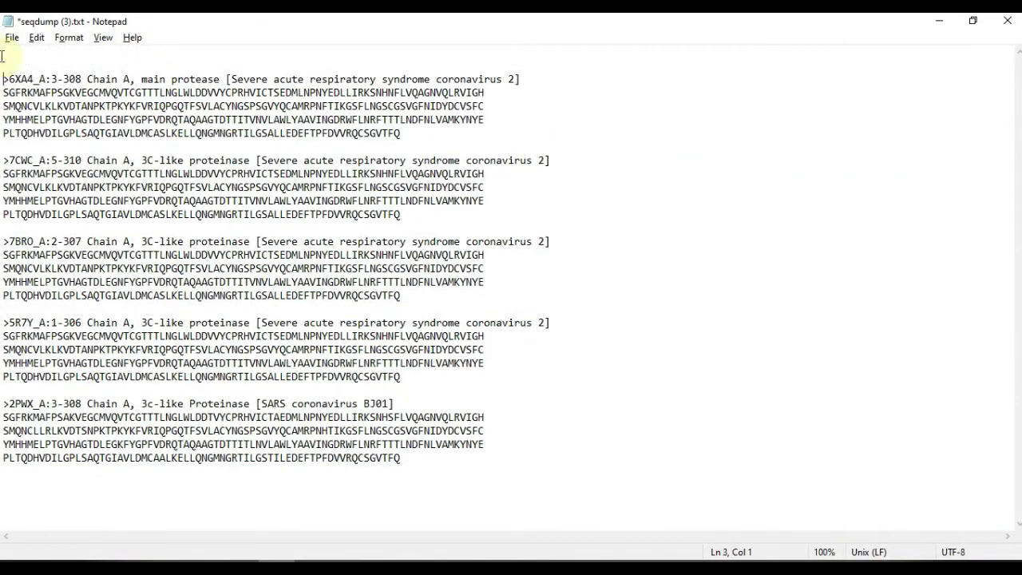
pyautogui.hotkey('ctrl', 'v')
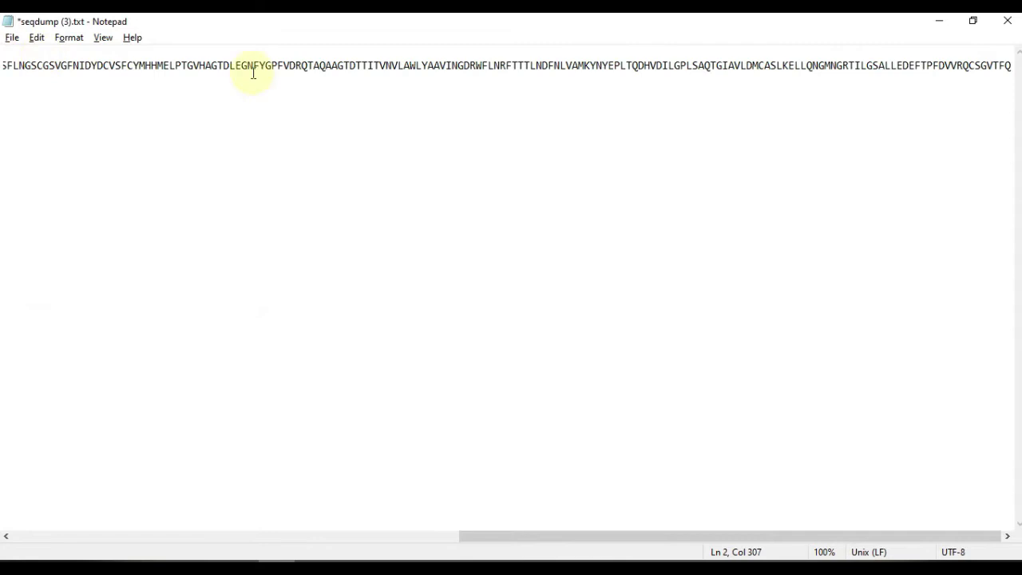
pyautogui.moveTo(527, 528); pyautogui.dragTo(19, 516)
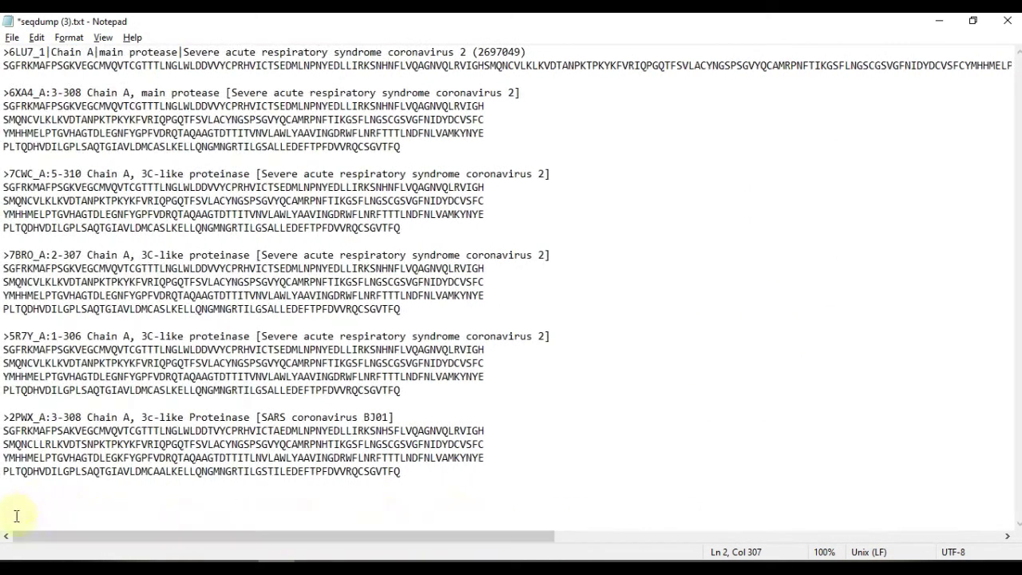
# - Insert two blank lines above the 6LU7_1 entry at the start of the sequence file
pyautogui.click(5, 51)
pyautogui.press('Return')
pyautogui.press('Return')
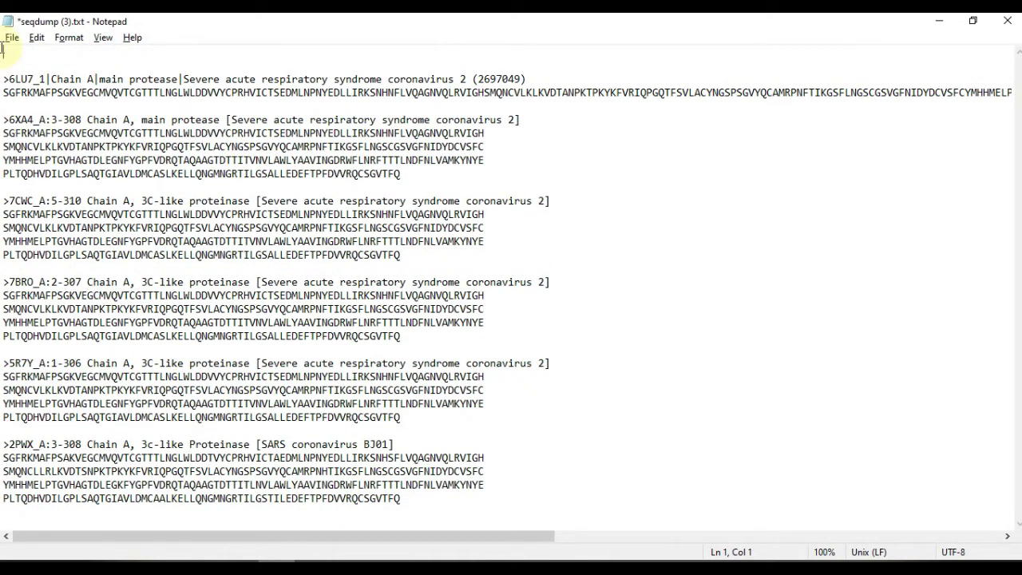
pyautogui.moveTo(3, 77); pyautogui.dragTo(737, 93)
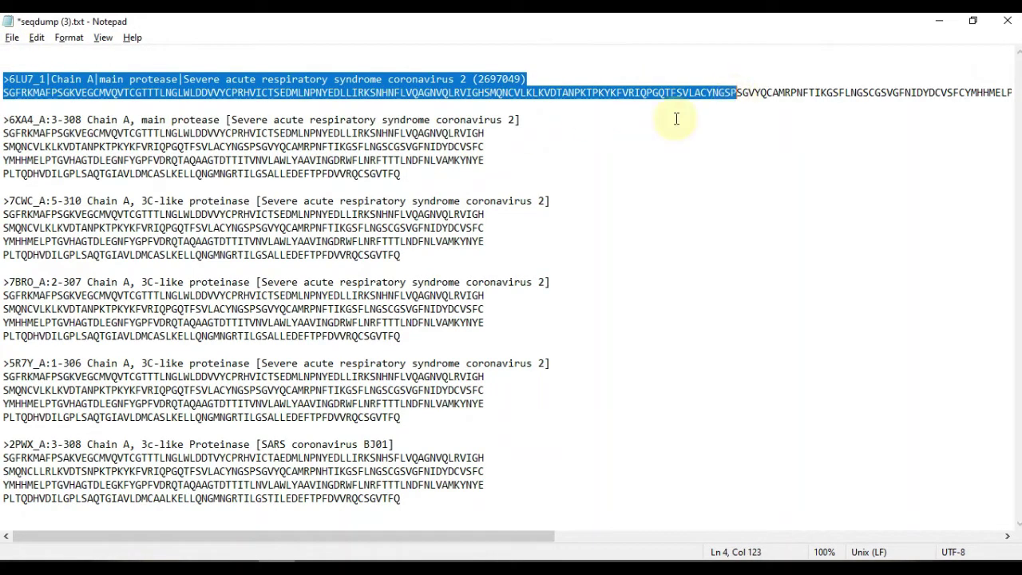
pyautogui.click(618, 94)
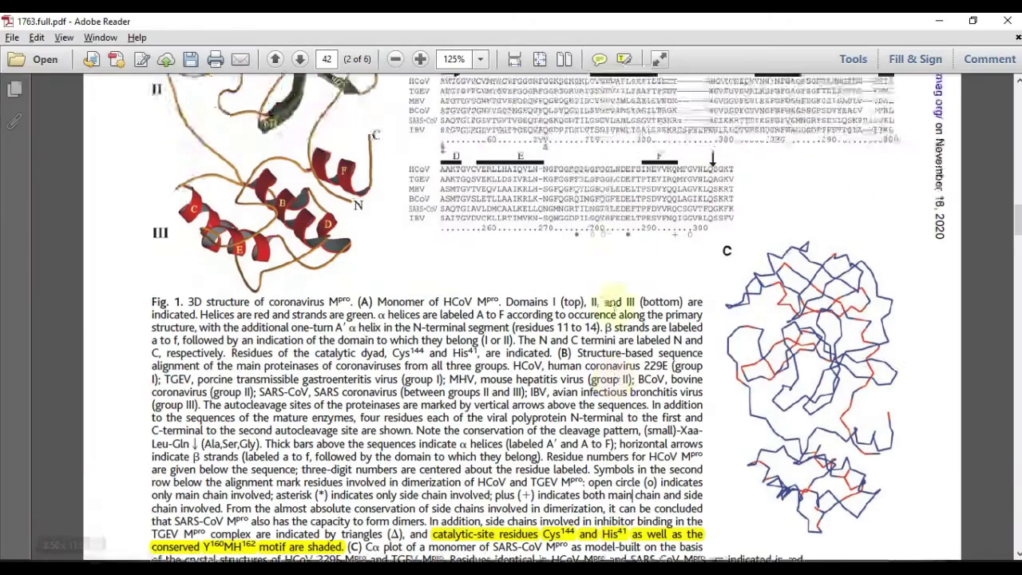
# - In the article 1763.full.pdf in Adobe Reader, examine the title and the structure-based sequence alignment in Fig. 1B
pyautogui.scroll(15, 613, 304)
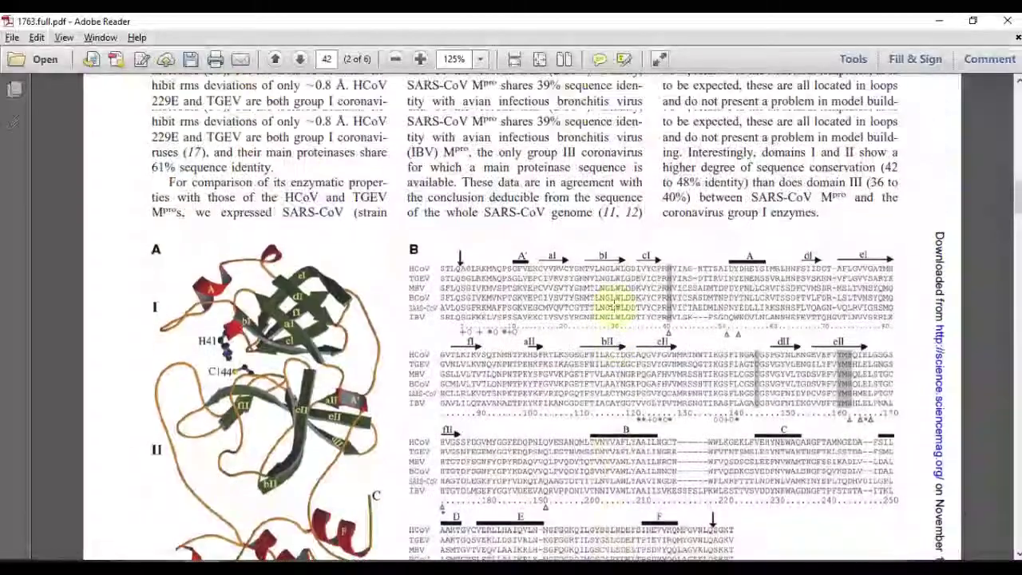
pyautogui.scroll(5, 613, 304)
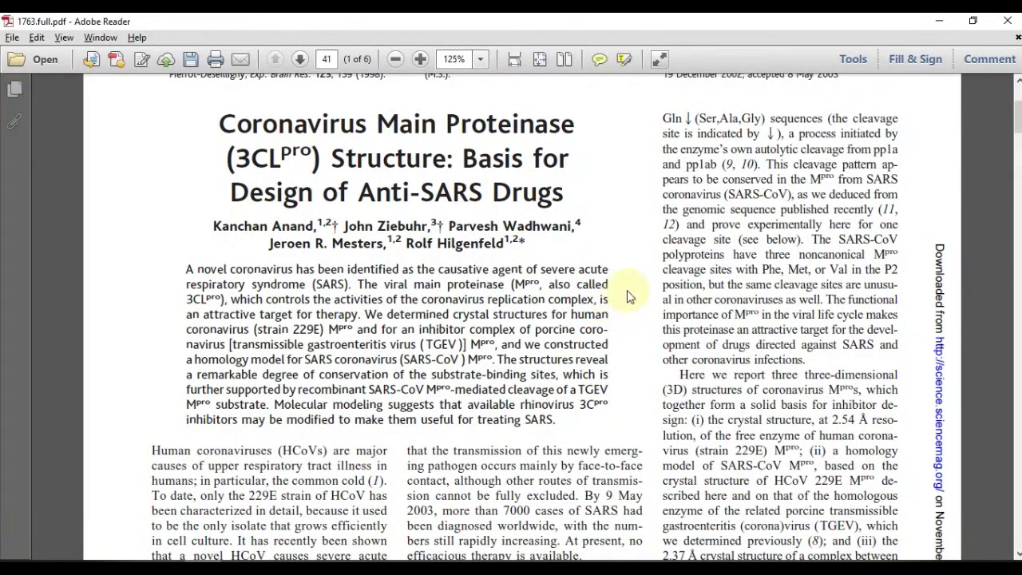
pyautogui.moveTo(218, 122); pyautogui.dragTo(403, 154)
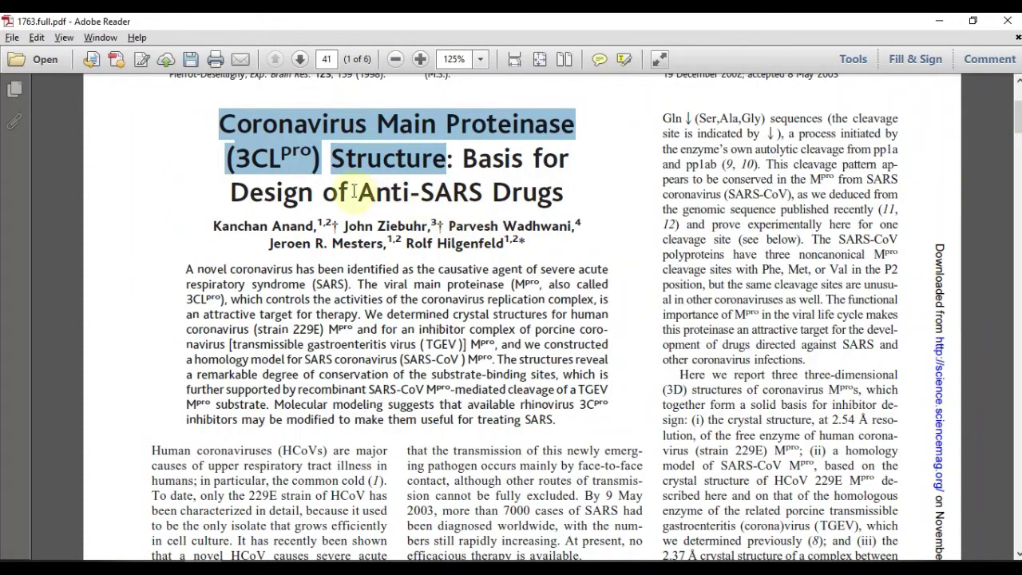
pyautogui.moveTo(358, 192)
pyautogui.mouseDown()
pyautogui.moveTo(435, 202)
pyautogui.moveTo(480, 195)
pyautogui.moveTo(358, 198)
pyautogui.mouseUp()
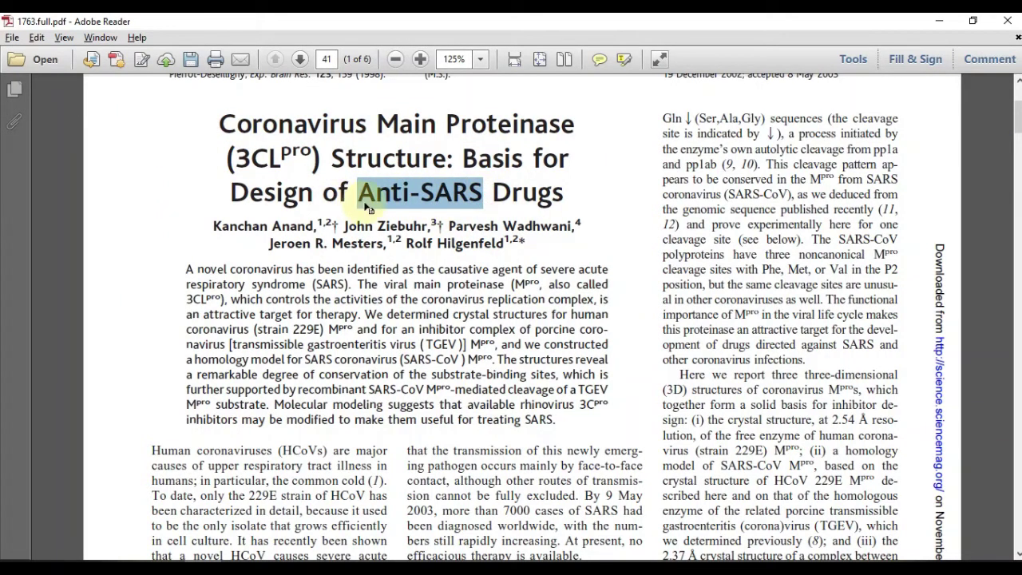
pyautogui.scroll(-3, 539, 303)
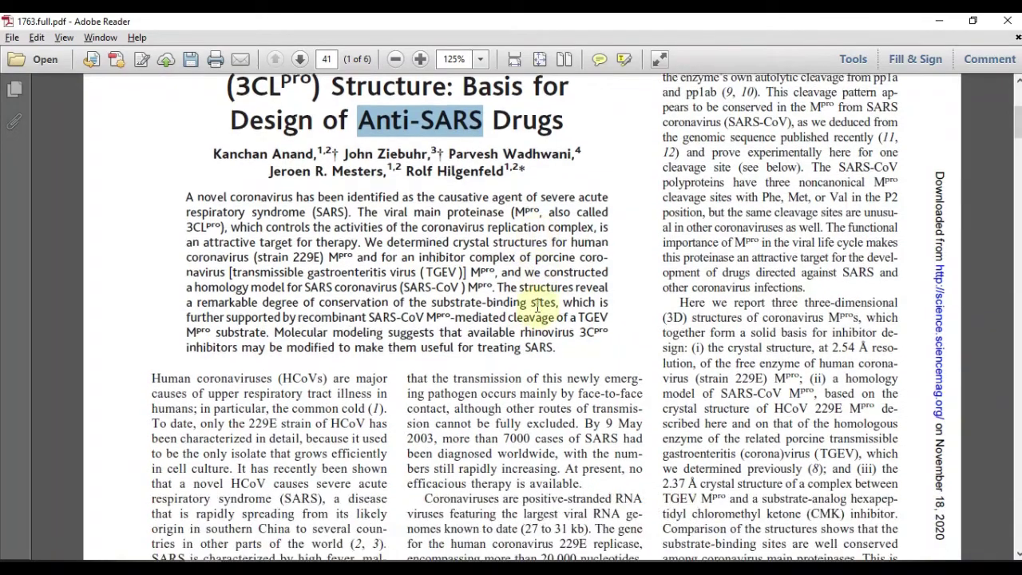
pyautogui.scroll(-4, 501, 303)
pyautogui.scroll(-15, 501, 304)
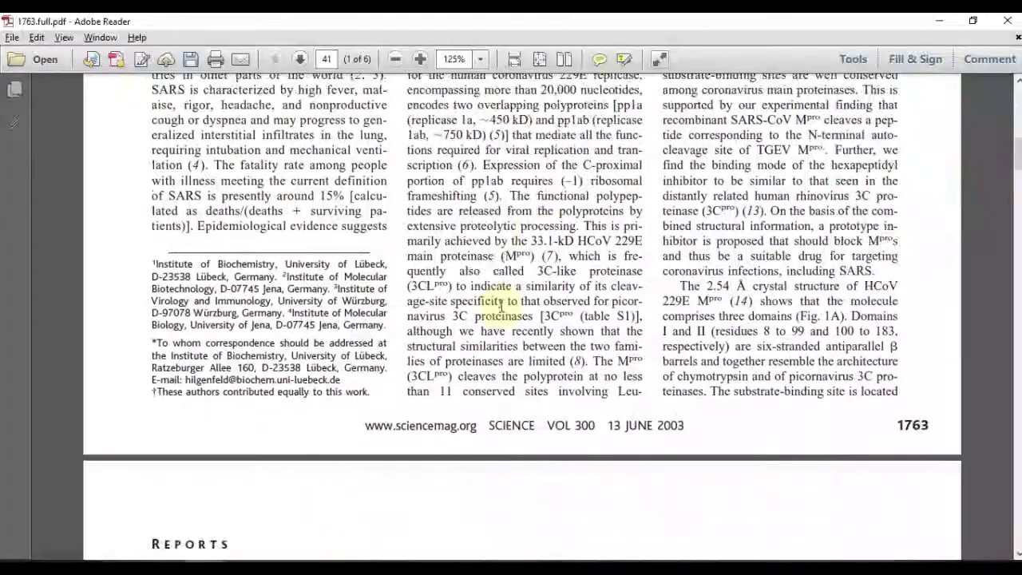
pyautogui.scroll(-4, 504, 299)
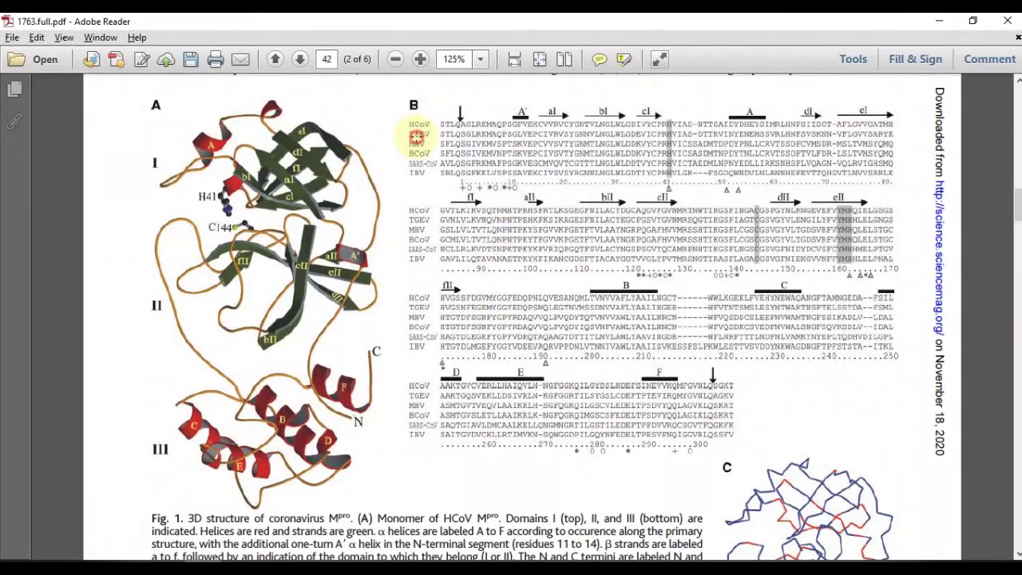
# - Examine the shaded catalytic residues and conserved motif in the Fig. 1B alignment, together with their description in the figure caption
pyautogui.click(416, 137)
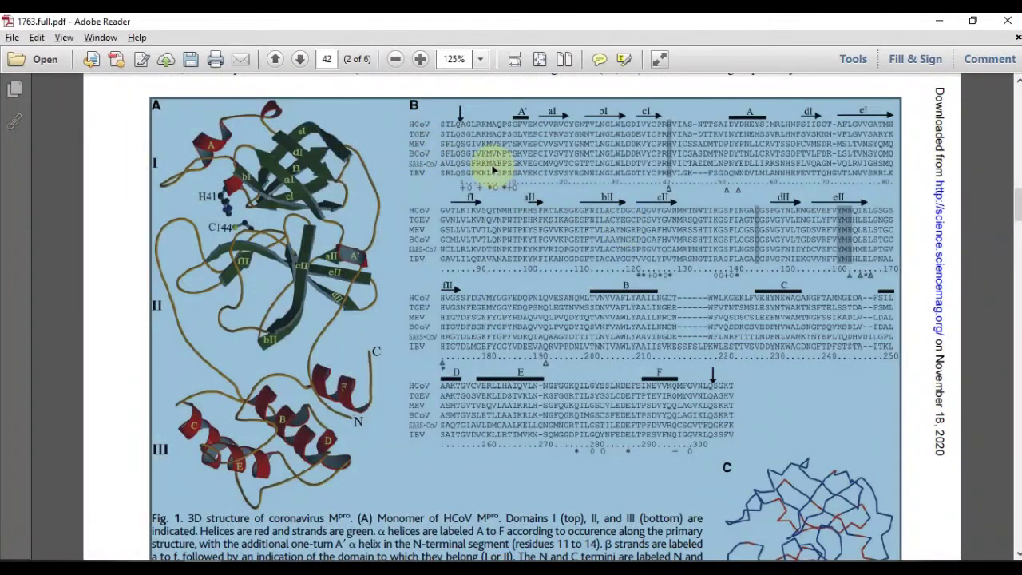
pyautogui.scroll(-3, 662, 269)
pyautogui.scroll(-6, 662, 269)
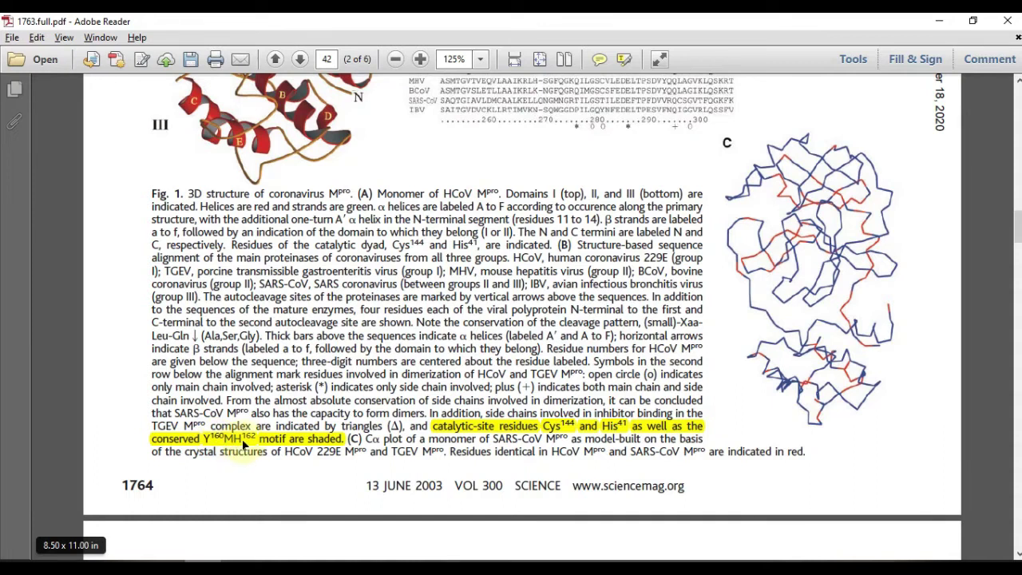
pyautogui.scroll(5, 595, 324)
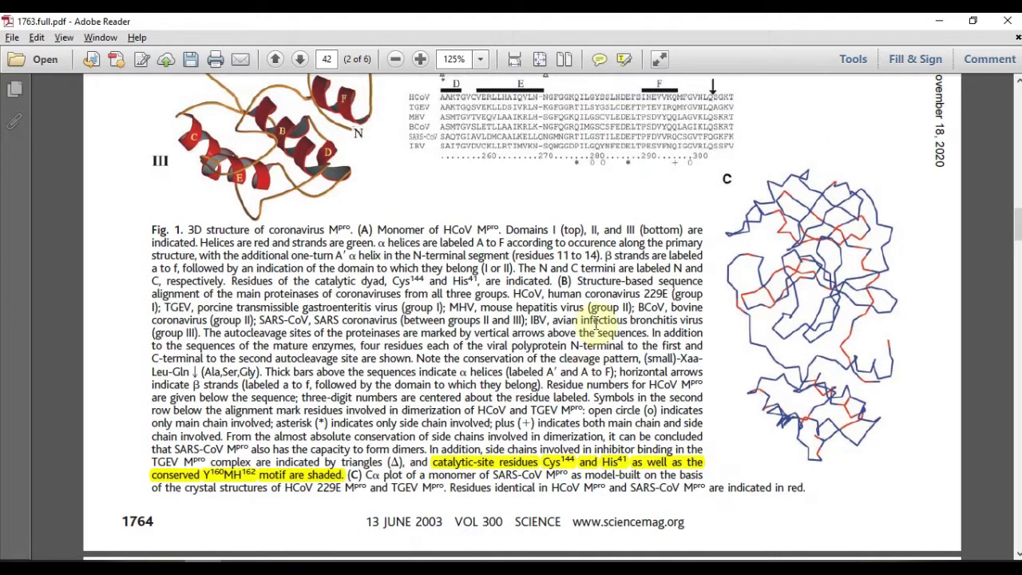
pyautogui.scroll(3, 595, 326)
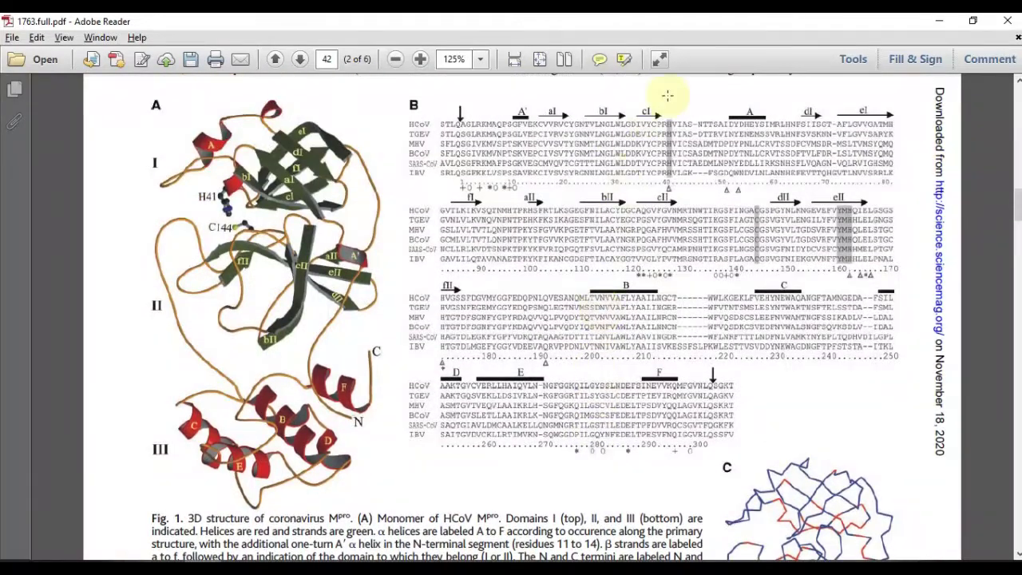
pyautogui.click(668, 149)
pyautogui.click(675, 169)
pyautogui.click(755, 212)
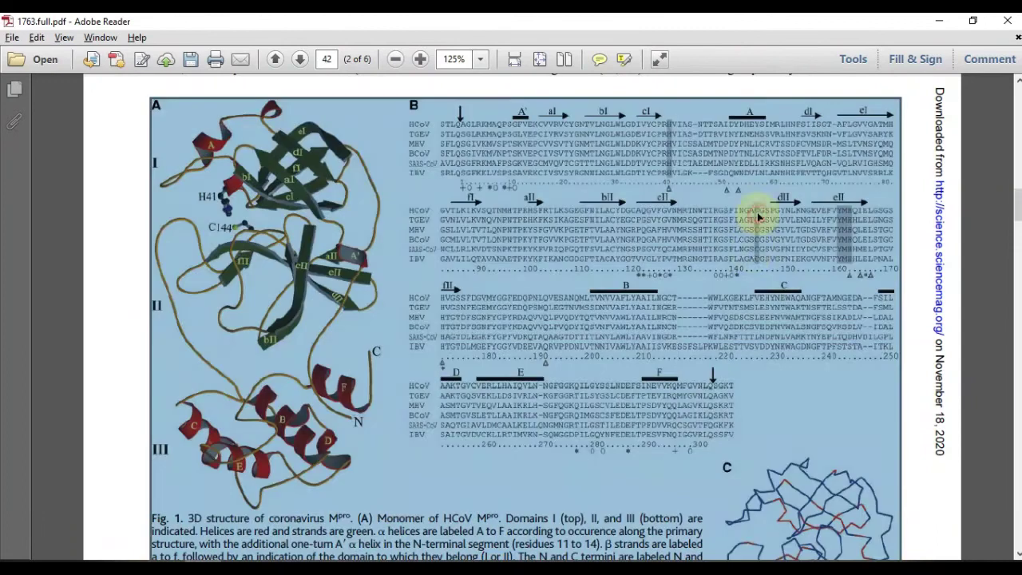
pyautogui.click(842, 229)
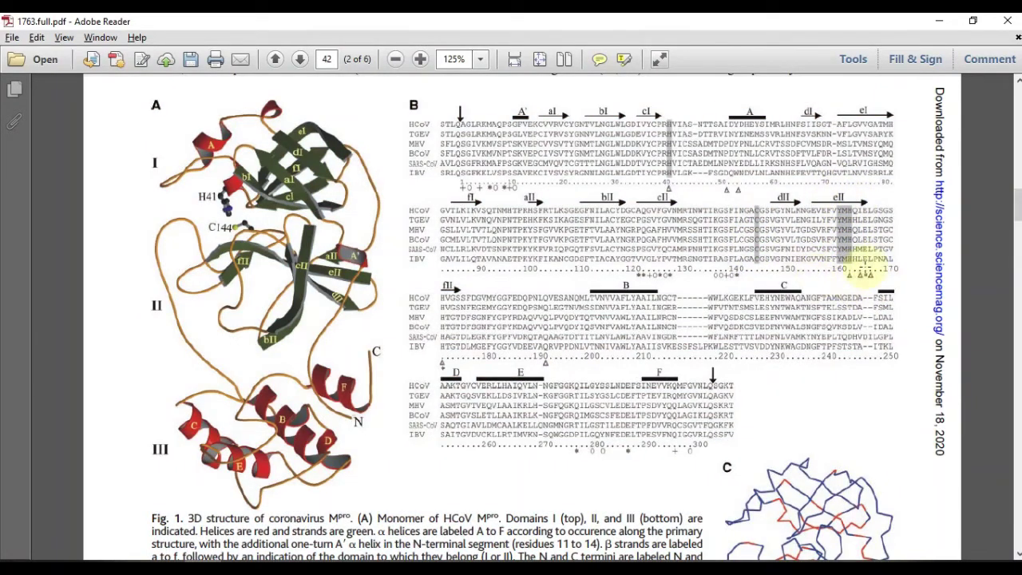
pyautogui.scroll(-5, 607, 304)
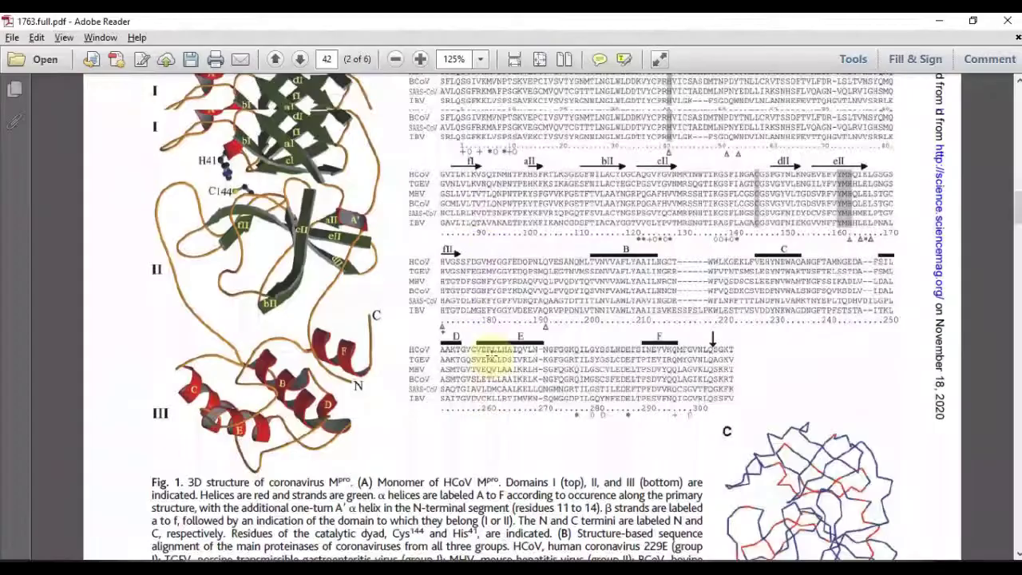
# - Return to the article's abstract and select the phrase on crystal structures for human coronavirus (strain 229E) Mpro
pyautogui.scroll(10, 493, 355)
pyautogui.scroll(15, 493, 356)
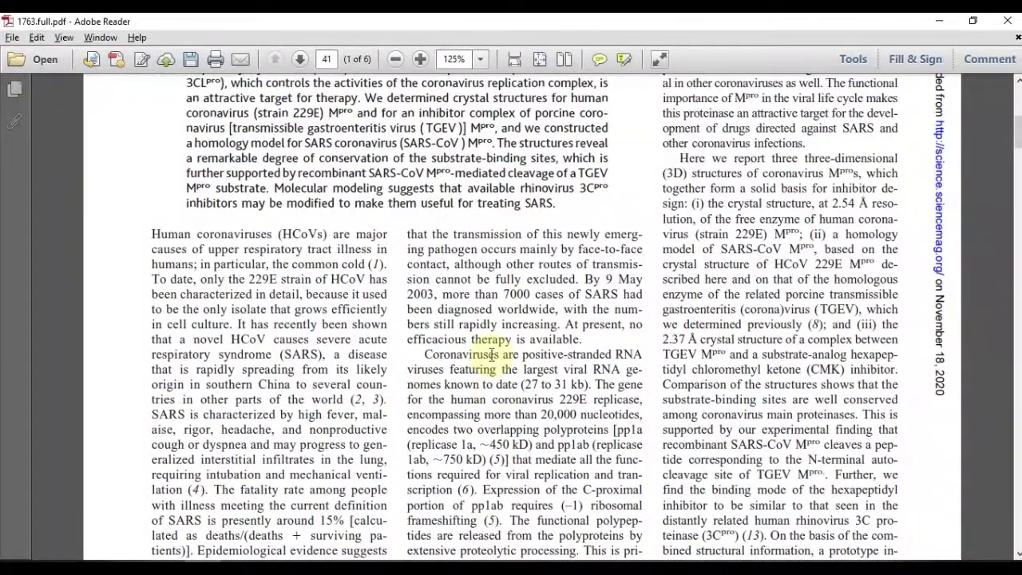
pyautogui.scroll(4, 492, 355)
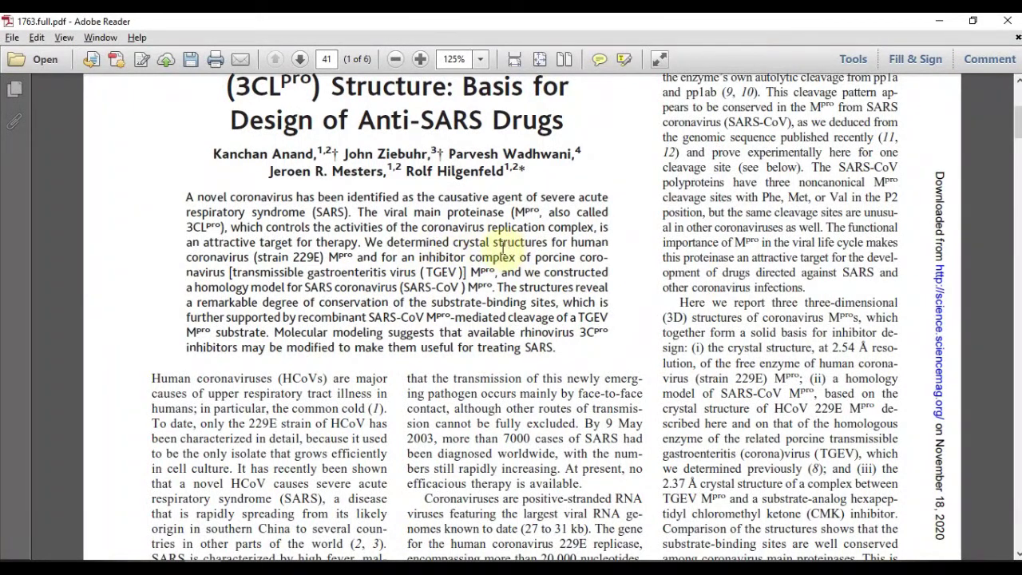
pyautogui.moveTo(453, 243); pyautogui.dragTo(354, 260)
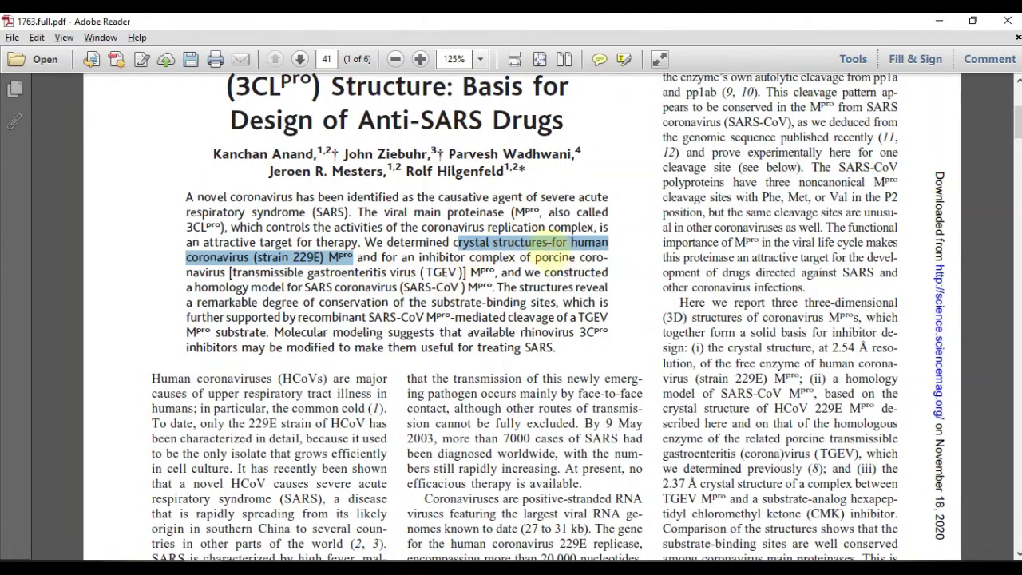
# - Switch to the browser and search RCSB PDB for 229E, choosing the suggested title "complex structure of CoV 229E 3CL protease with EPDTC"
pyautogui.hotkey('alt', 'Tab')
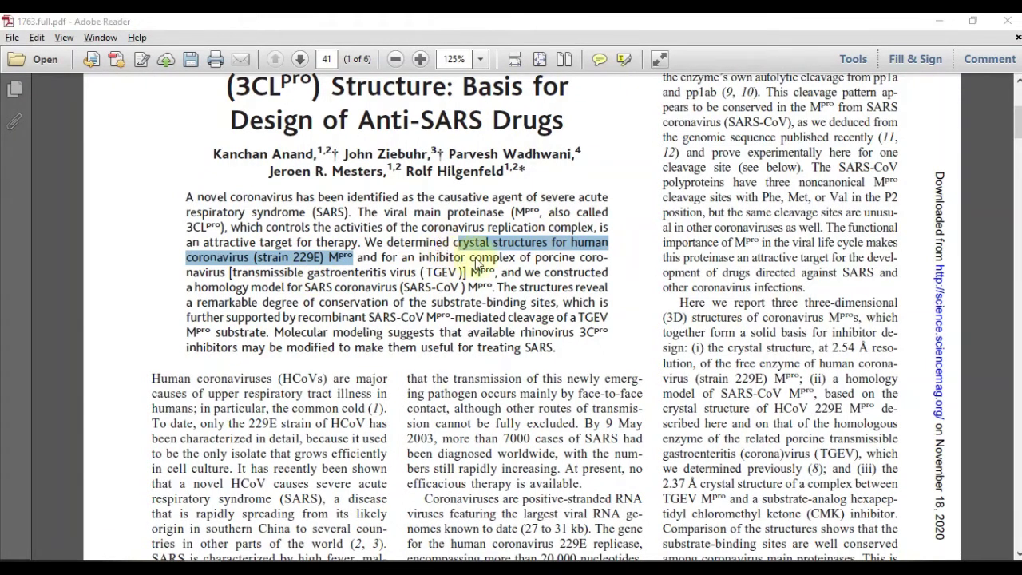
pyautogui.click(719, 216)
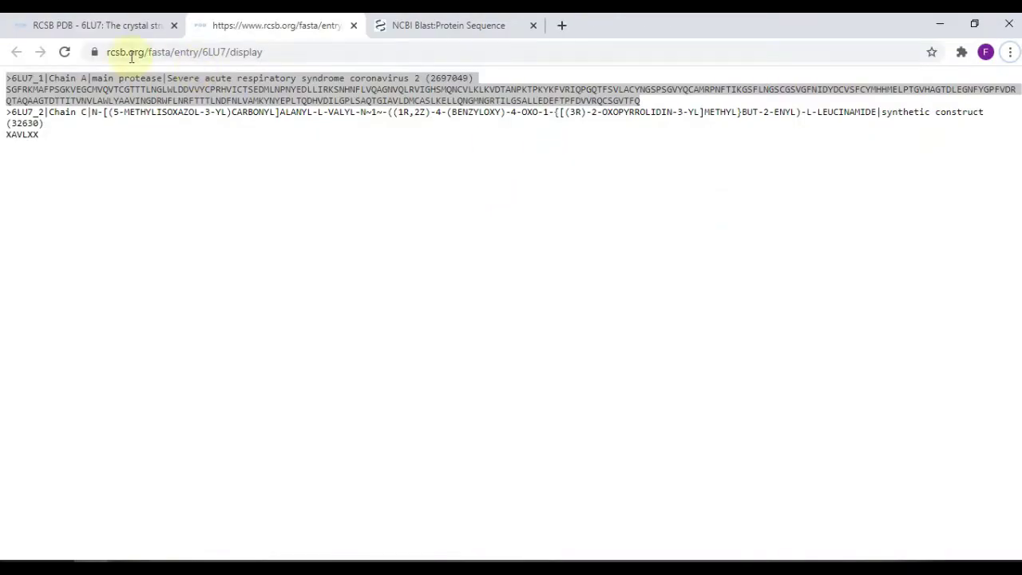
pyautogui.click(89, 28)
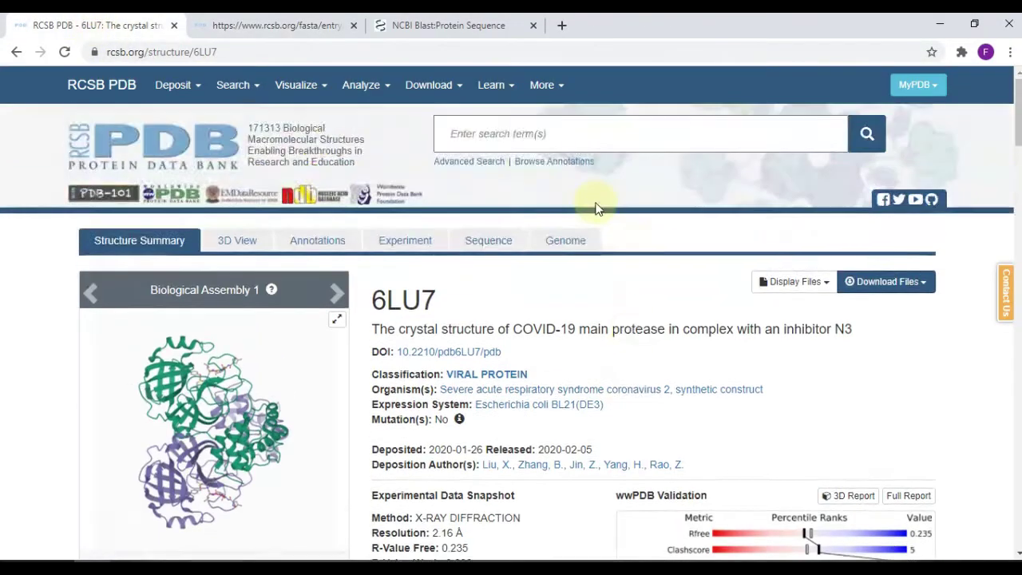
pyautogui.scroll(2, 591, 188)
pyautogui.click(518, 133)
pyautogui.write('229E')
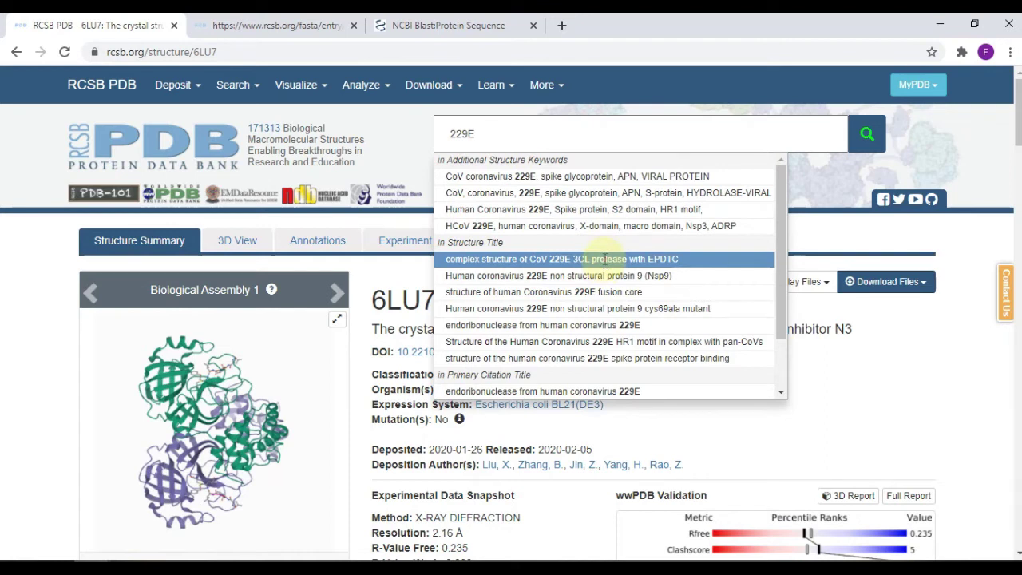
pyautogui.click(604, 259)
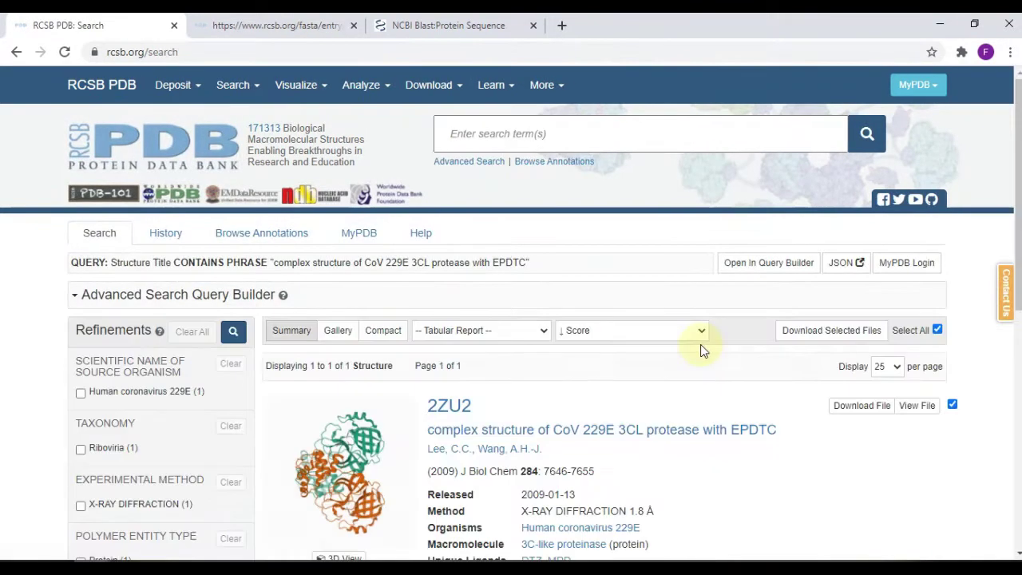
# - Open the 2ZU2 structure entry from the search results
pyautogui.scroll(-2, 459, 415)
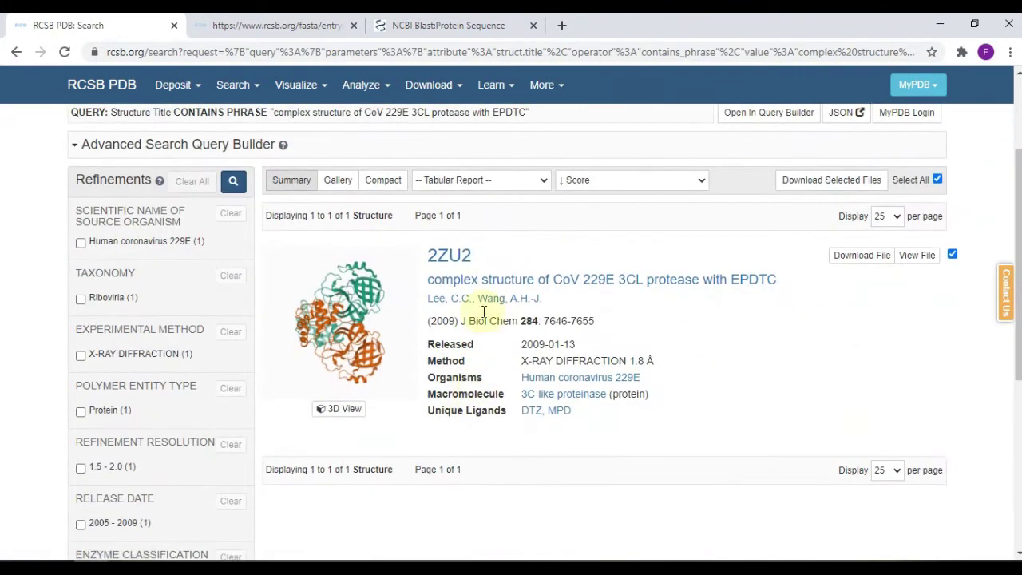
pyautogui.moveTo(481, 260); pyautogui.dragTo(422, 258)
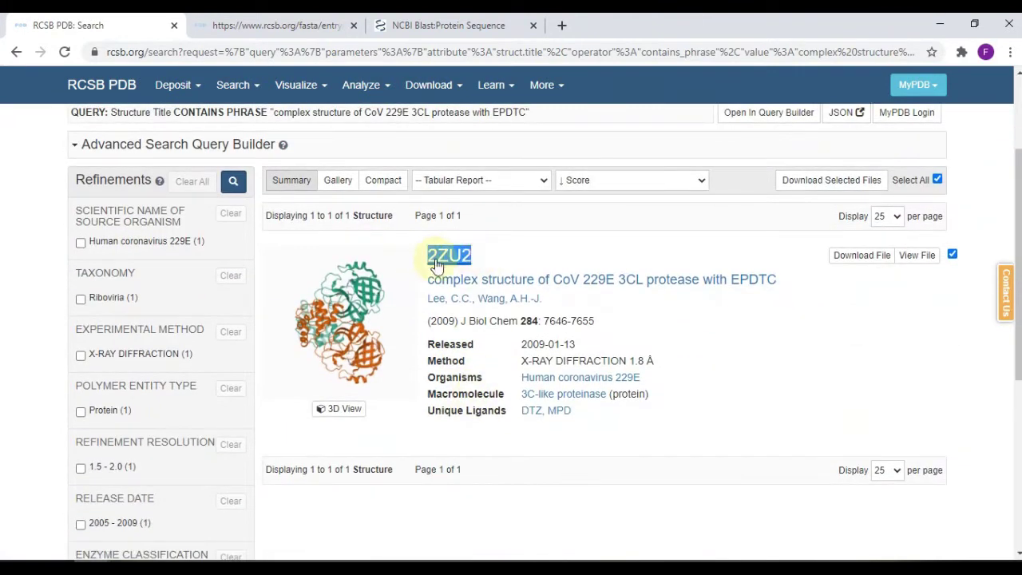
pyautogui.click(451, 265)
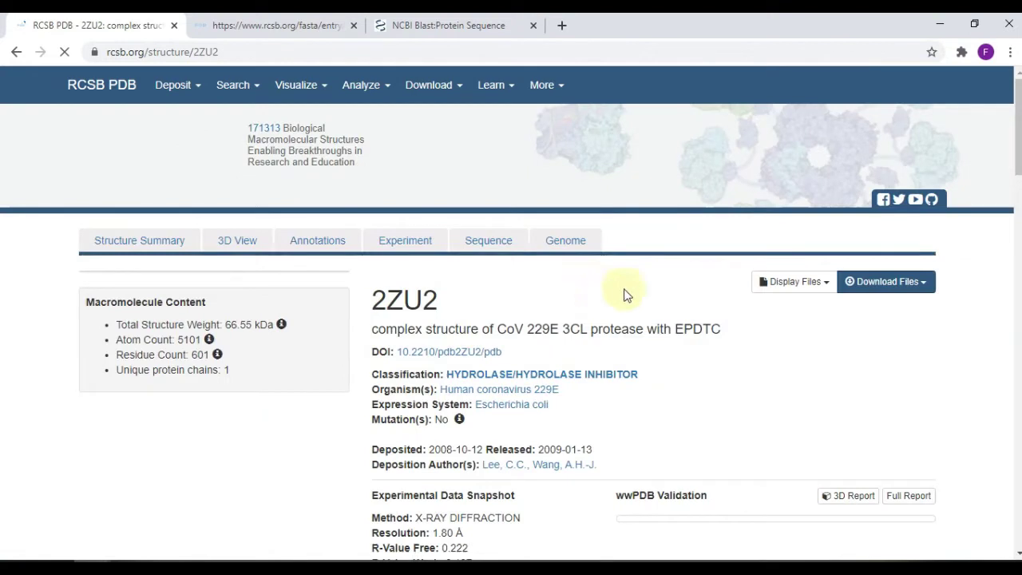
# - Display the FASTA sequence of 2ZU2 and copy its header and full sequence
pyautogui.scroll(-2, 707, 327)
pyautogui.scroll(2, 710, 295)
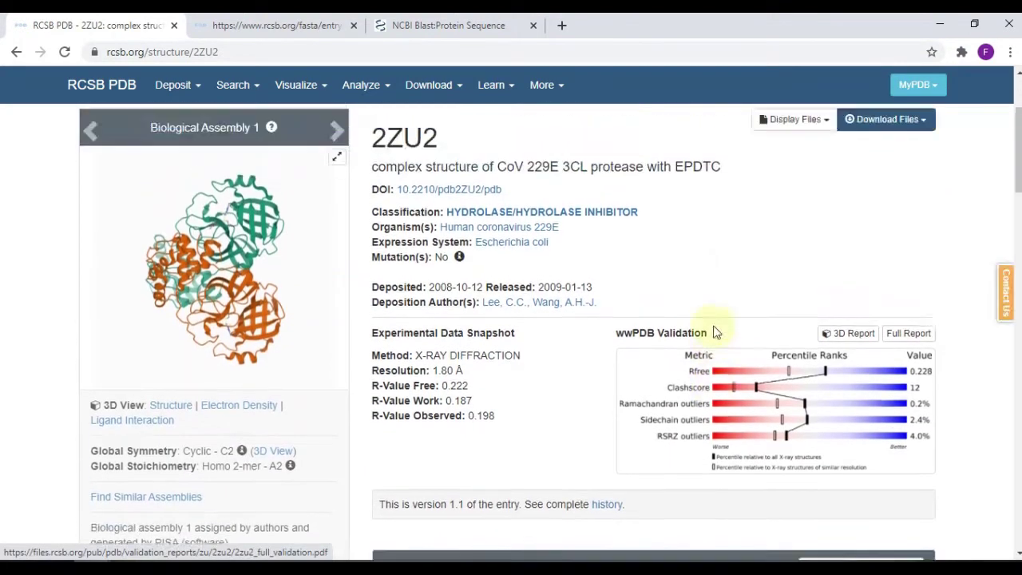
pyautogui.click(788, 206)
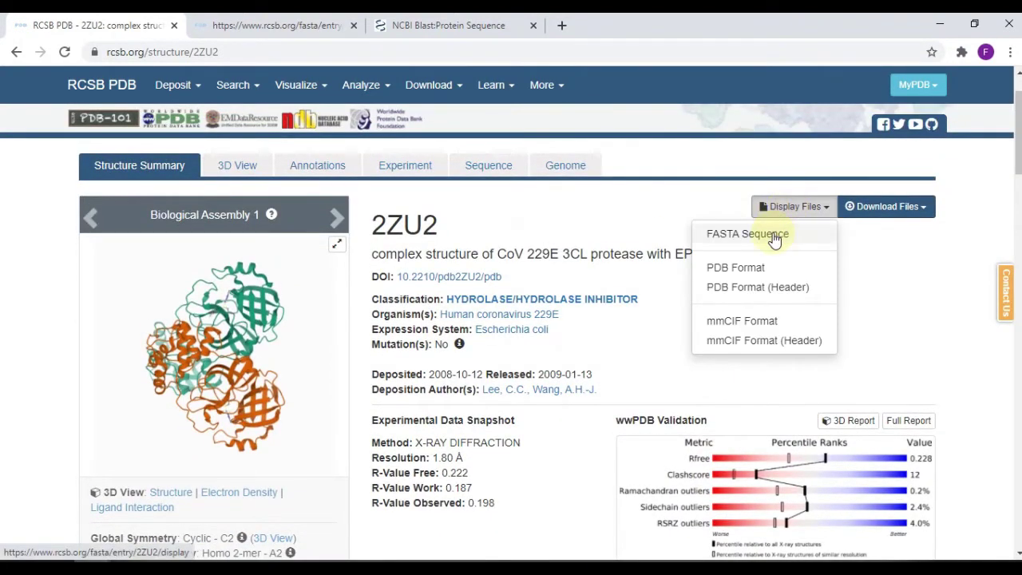
pyautogui.click(775, 237)
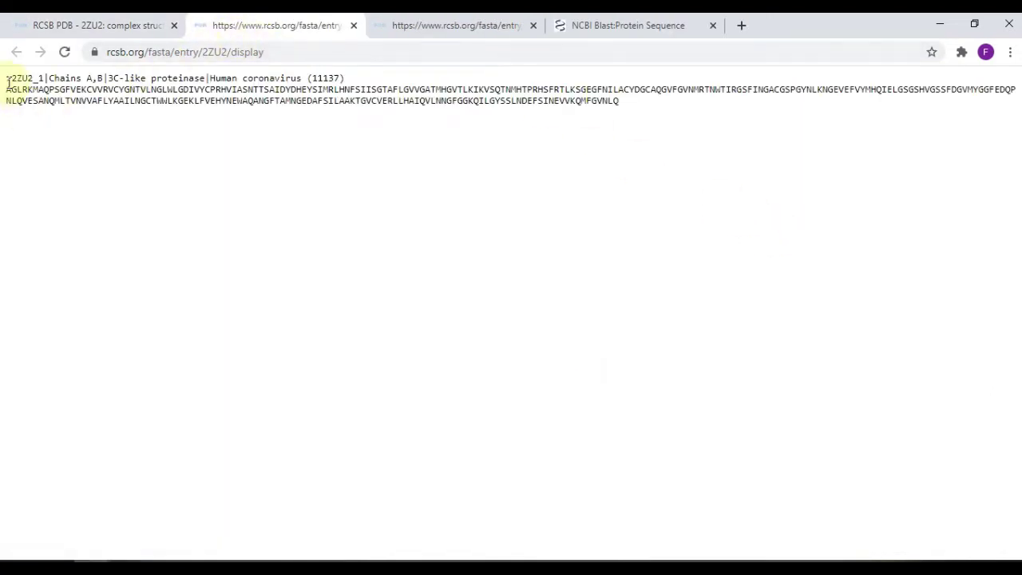
pyautogui.moveTo(4, 80); pyautogui.dragTo(647, 134)
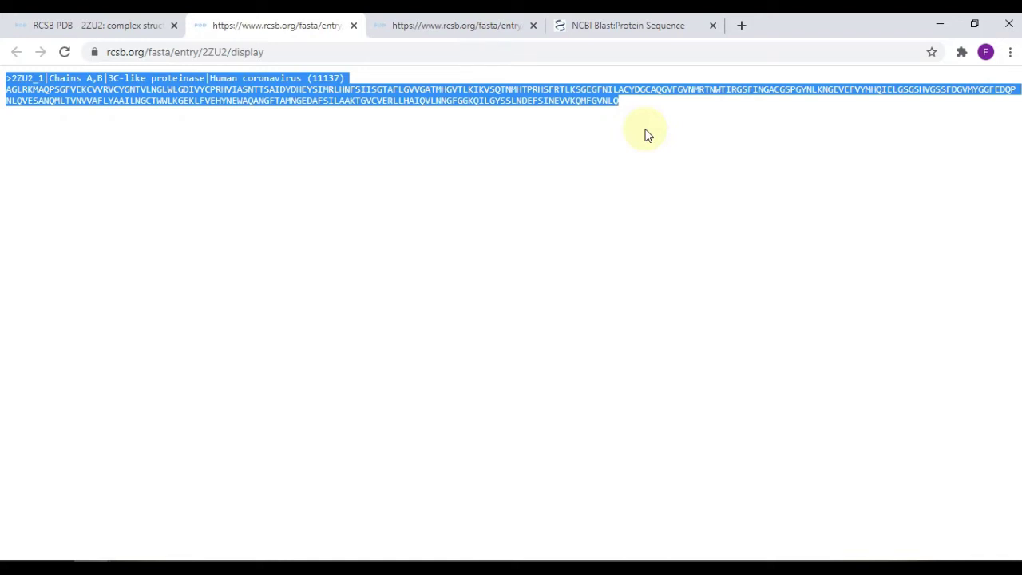
# - Switch to seqdump (3).txt in Notepad and paste the 2ZU2_1 sequence on the first line, above the 6LU7_1 entry
pyautogui.hotkey('alt', 'Tab')
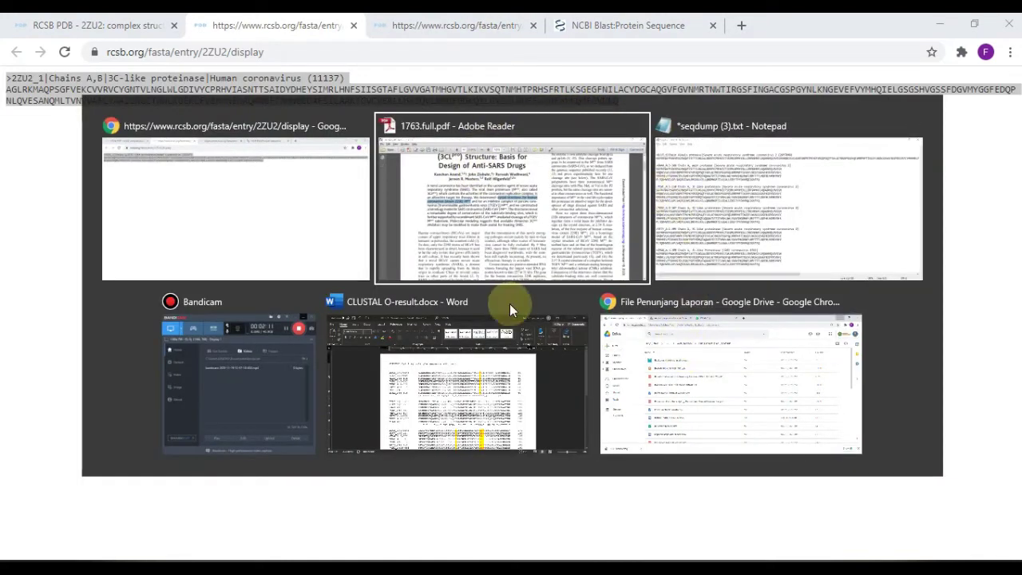
pyautogui.click(696, 191)
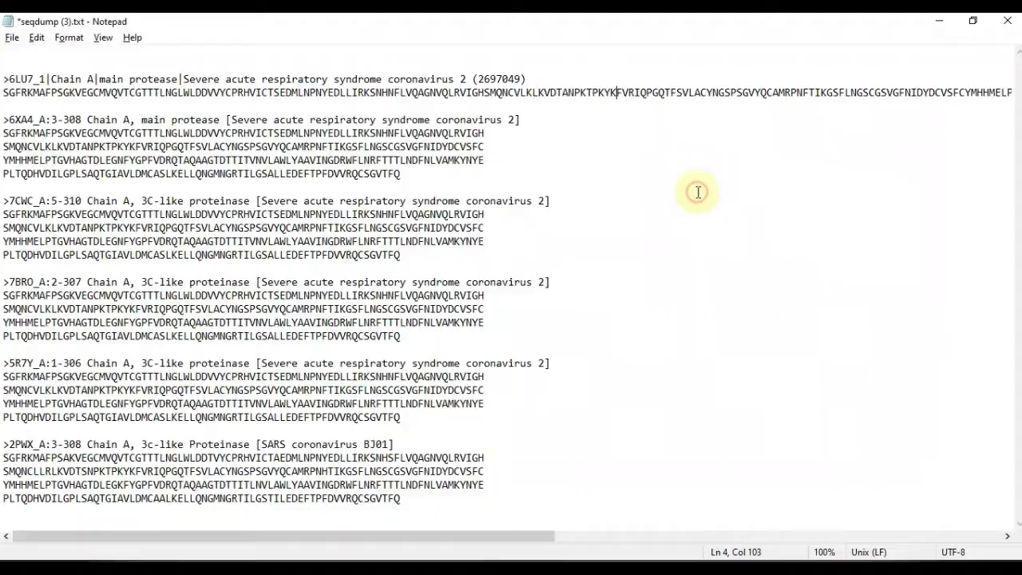
pyautogui.click(16, 52)
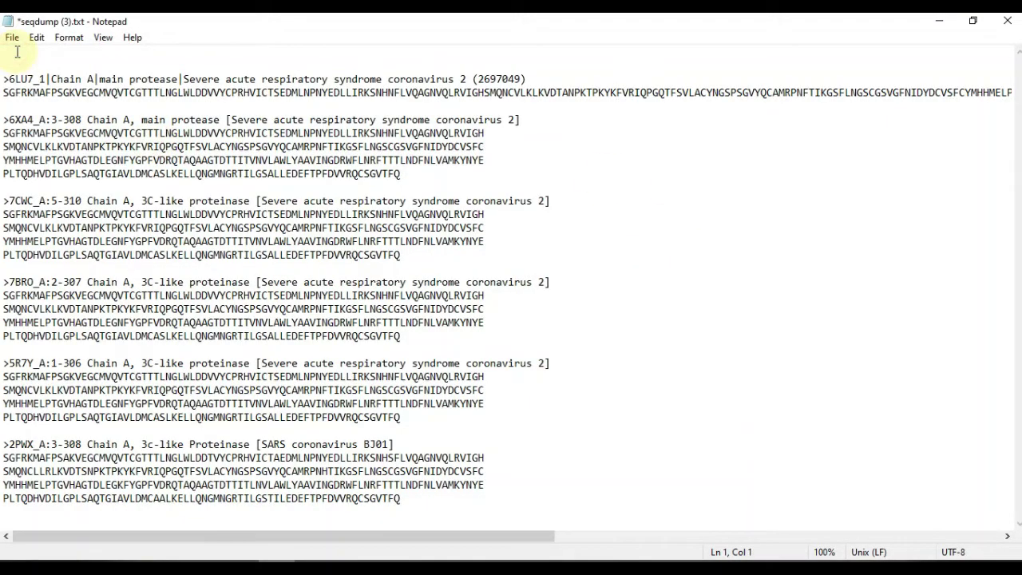
pyautogui.hotkey('ctrl', 'v')
pyautogui.moveTo(548, 537); pyautogui.dragTo(40, 536)
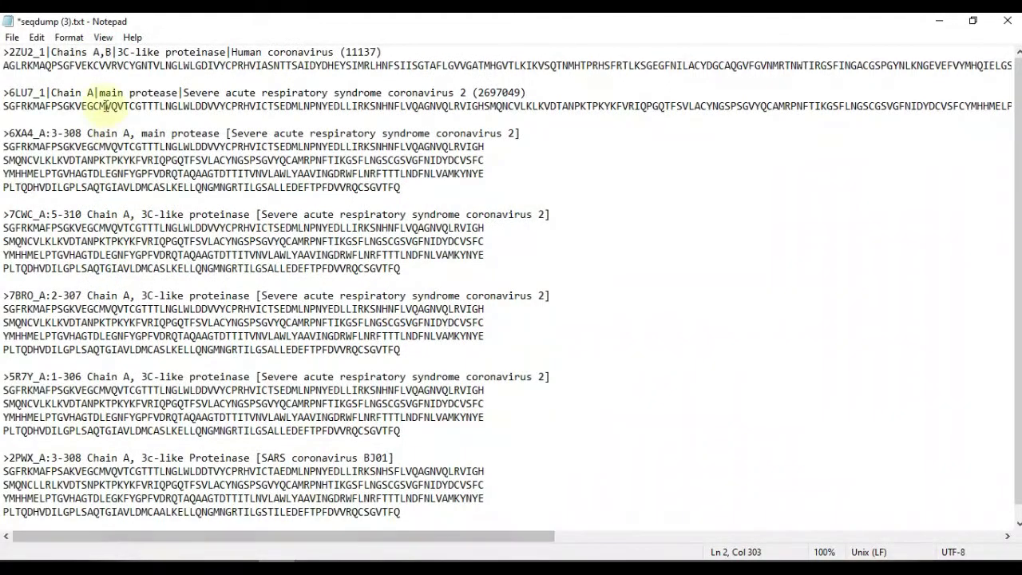
# - Select and copy all the sequences in the file, from 2ZU2_1 through 2PWX_A
pyautogui.moveTo(3, 53); pyautogui.dragTo(454, 106)
pyautogui.click(555, 67)
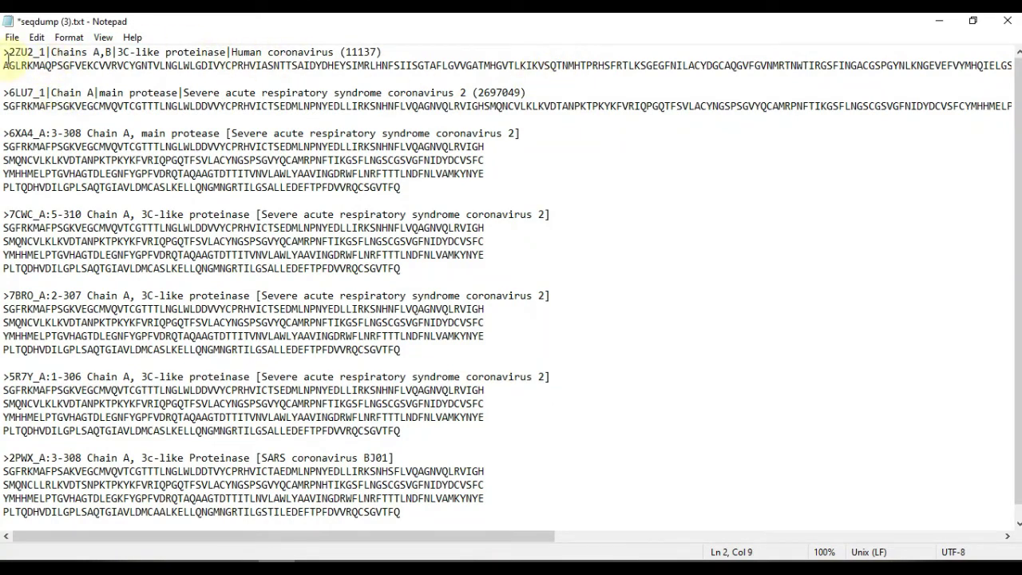
pyautogui.click(20, 92)
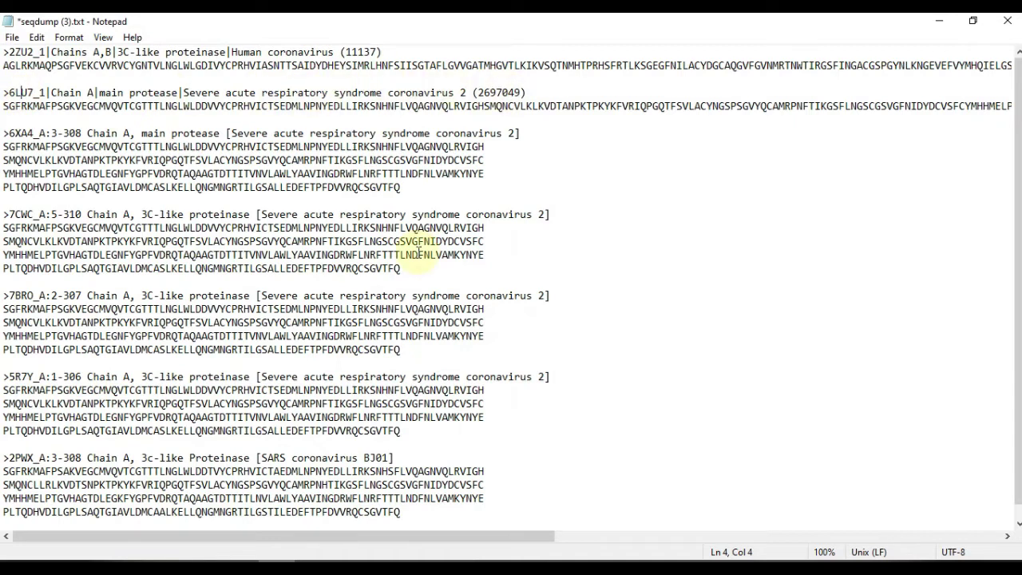
pyautogui.hotkey('ctrl', 'a')
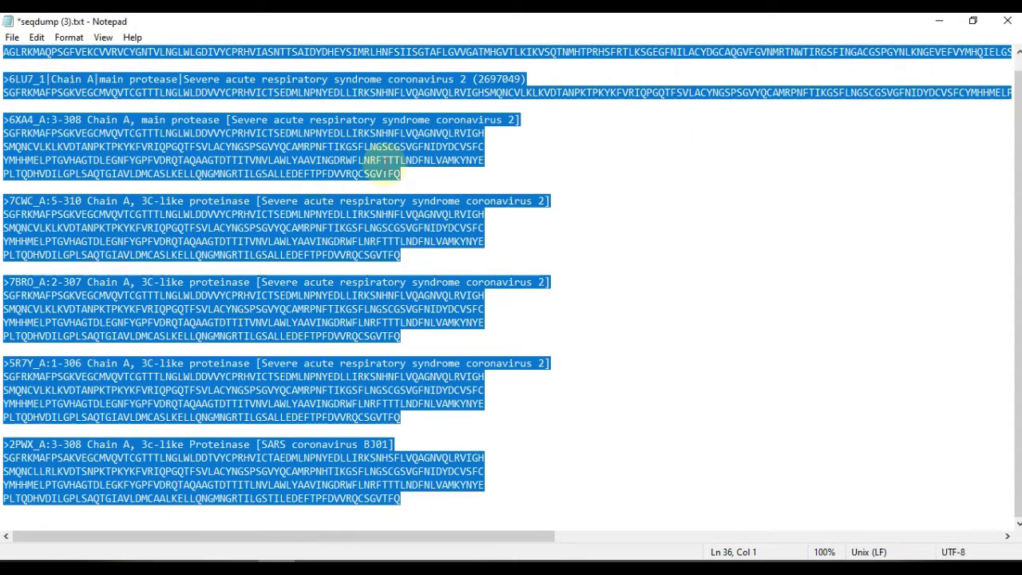
pyautogui.scroll(1, 197, 206)
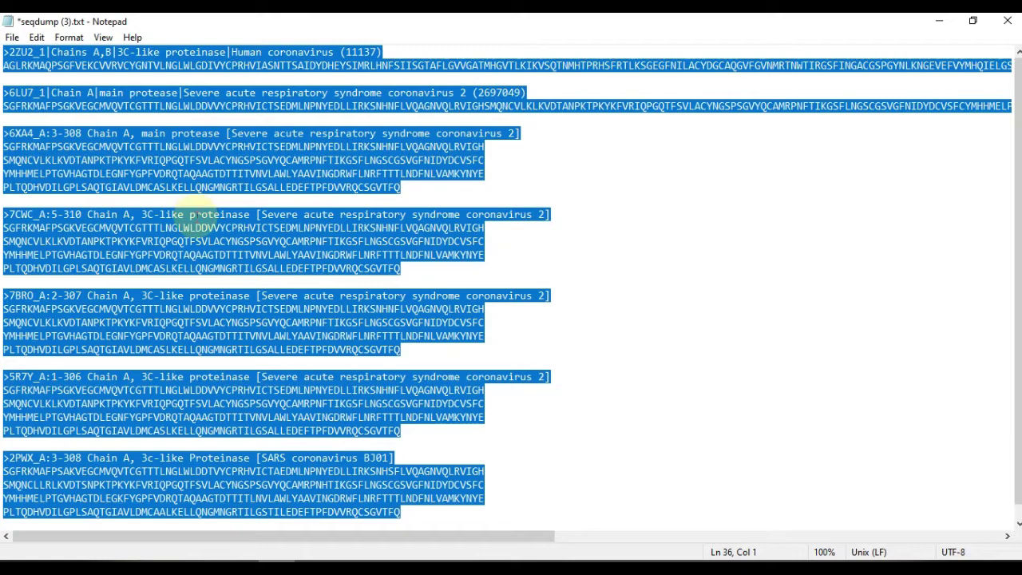
# - Switch to the browser and open the EMBL-EBI Clustal Omega multiple sequence alignment page in a new tab
pyautogui.moveTo(113, 569)
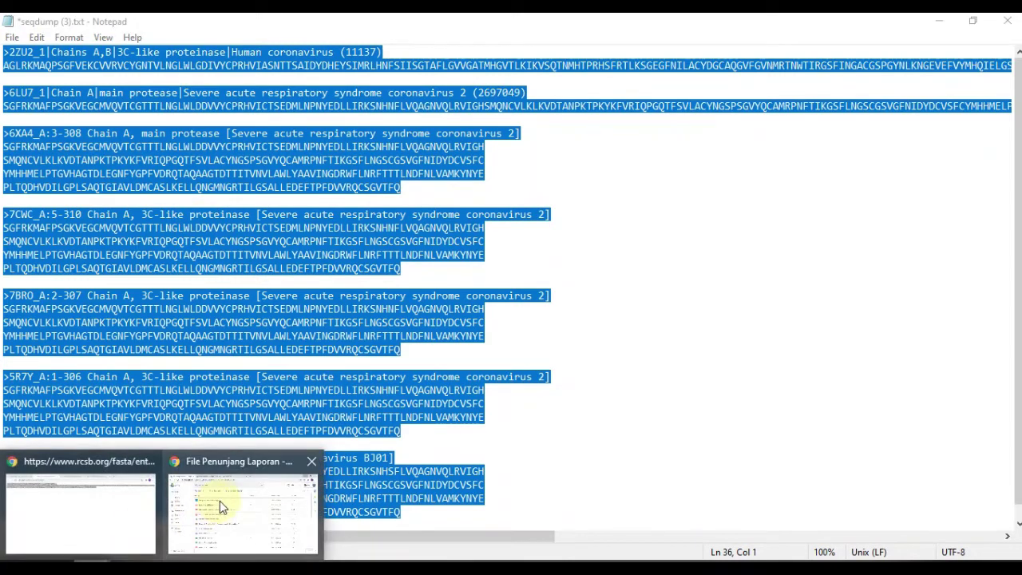
pyautogui.click(90, 511)
pyautogui.click(651, 27)
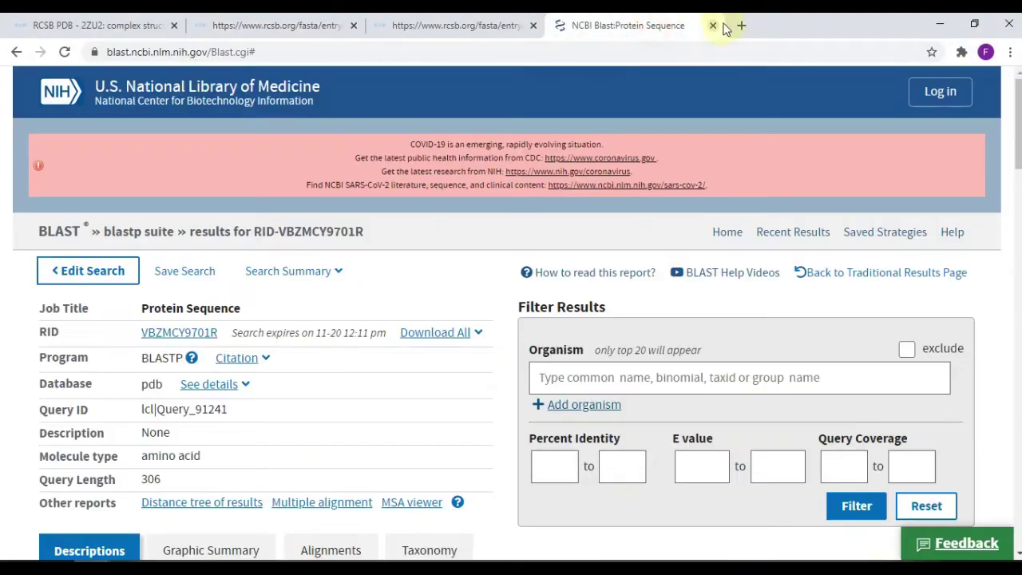
pyautogui.click(737, 25)
pyautogui.click(607, 51)
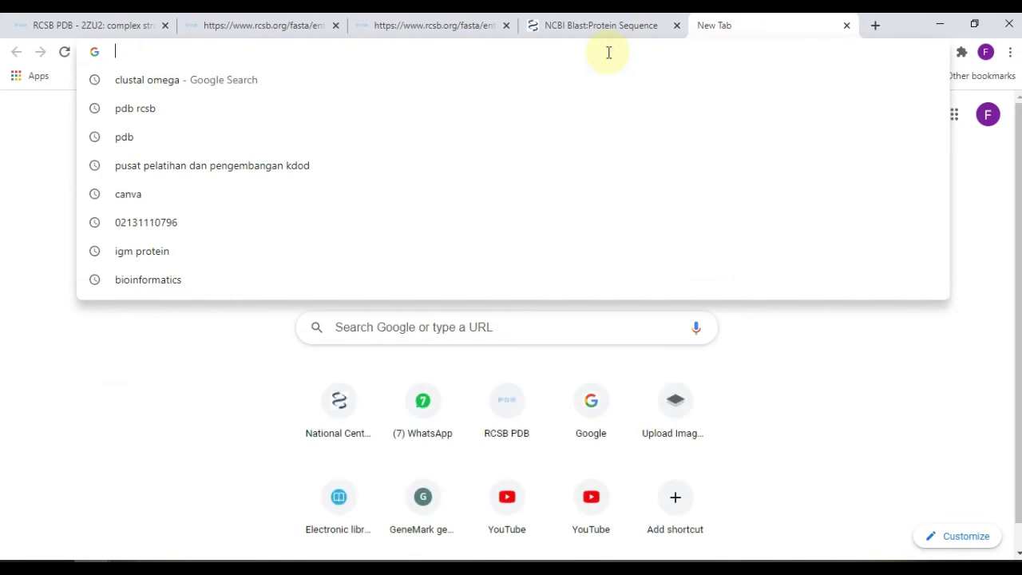
pyautogui.write('omega')
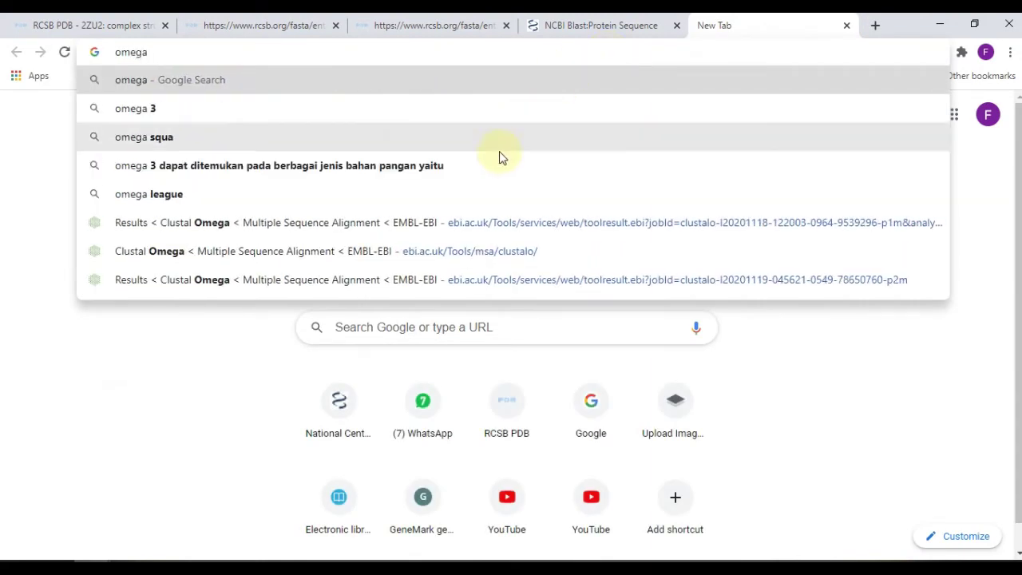
pyautogui.click(422, 266)
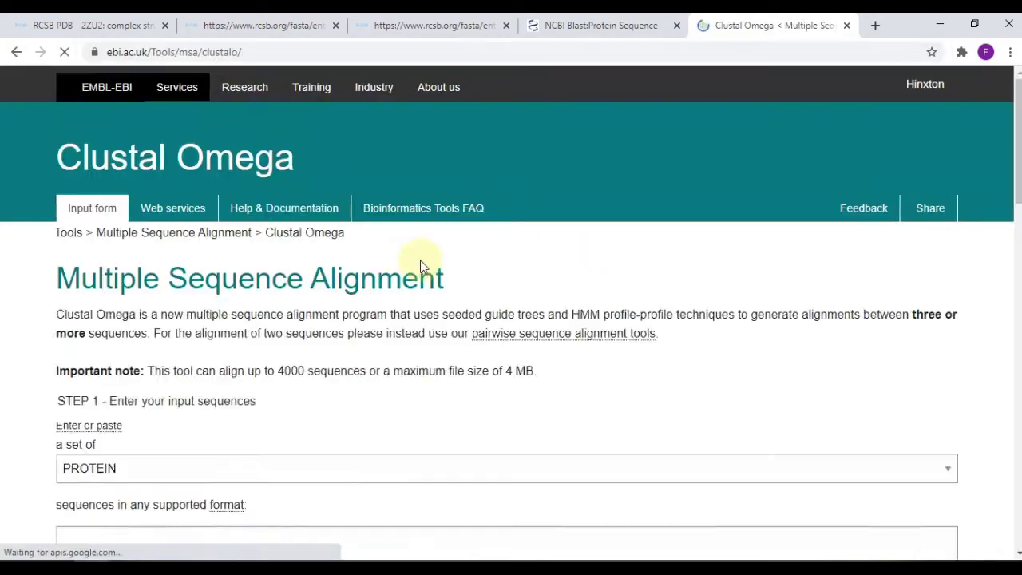
# - Keep PROTEIN as the sequence type and paste the copied FASTA sequences into the Clustal Omega sequence input
pyautogui.scroll(-2, 197, 309)
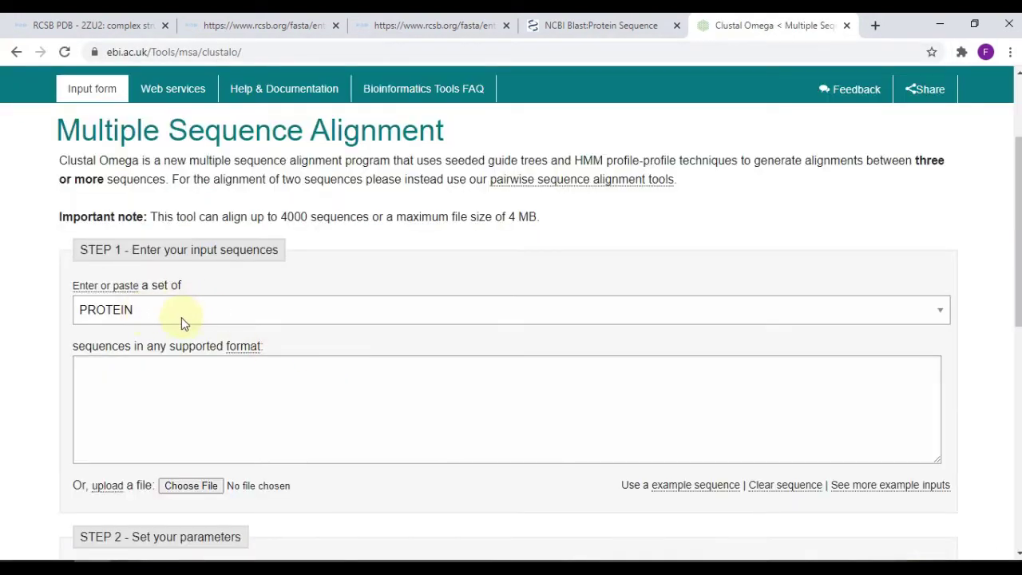
pyautogui.click(185, 311)
pyautogui.click(182, 333)
pyautogui.scroll(-2, 184, 344)
pyautogui.click(191, 234)
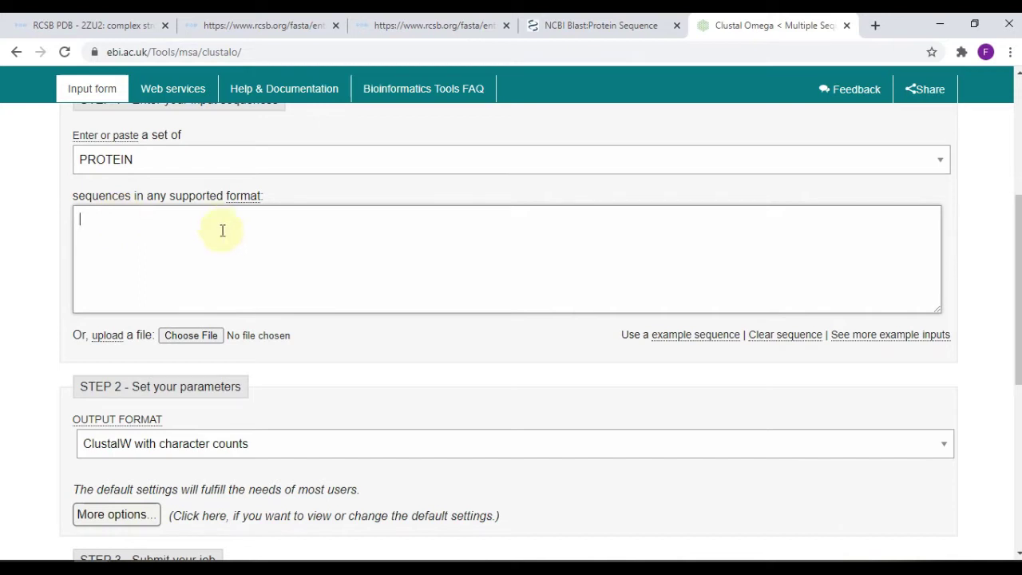
pyautogui.hotkey('ctrl', 'v')
pyautogui.press('BackSpace')
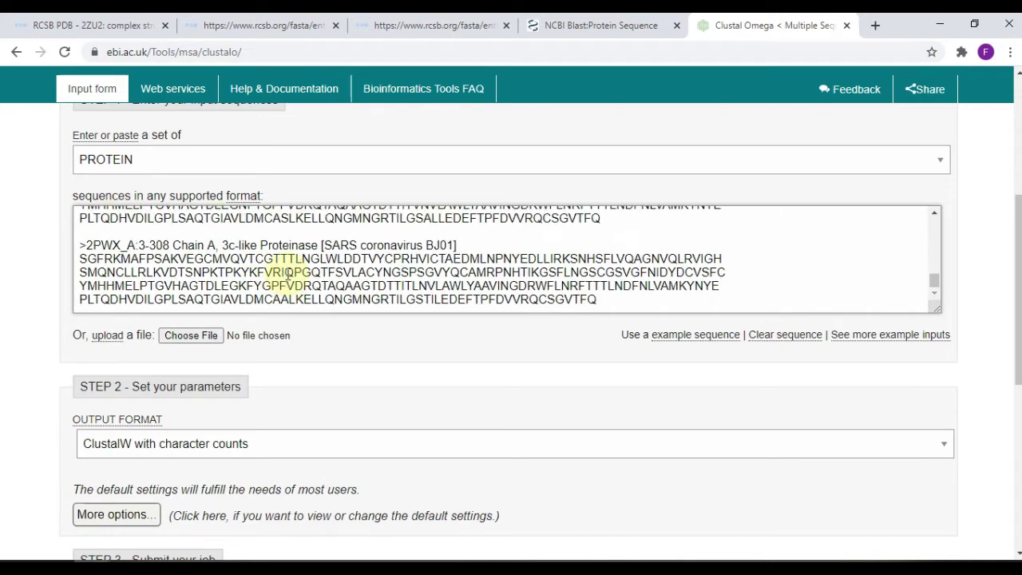
# - Check the tool's limit on the number of sequences and review the pasted entries from 2ZU2_1 through 2PWX_A
pyautogui.scroll(10, 296, 270)
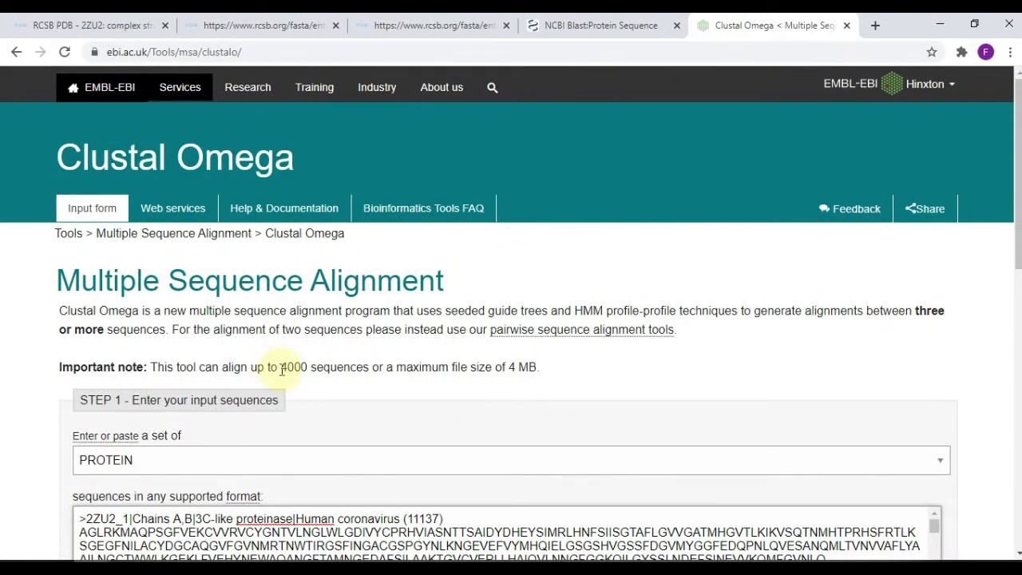
pyautogui.moveTo(281, 370); pyautogui.dragTo(351, 372)
pyautogui.scroll(-3, 417, 368)
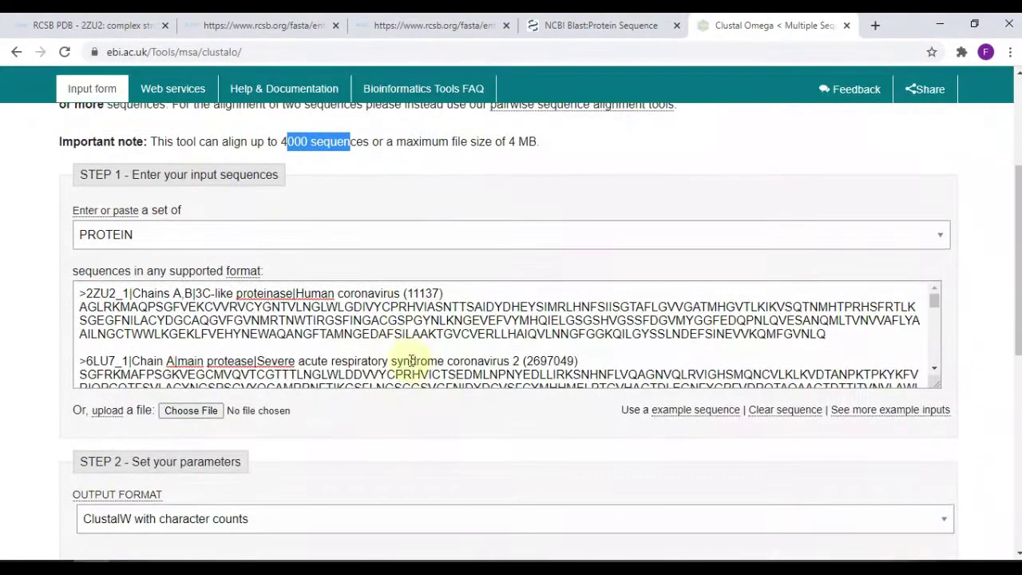
pyautogui.click(375, 326)
pyautogui.scroll(1, 463, 354)
pyautogui.scroll(-1, 463, 354)
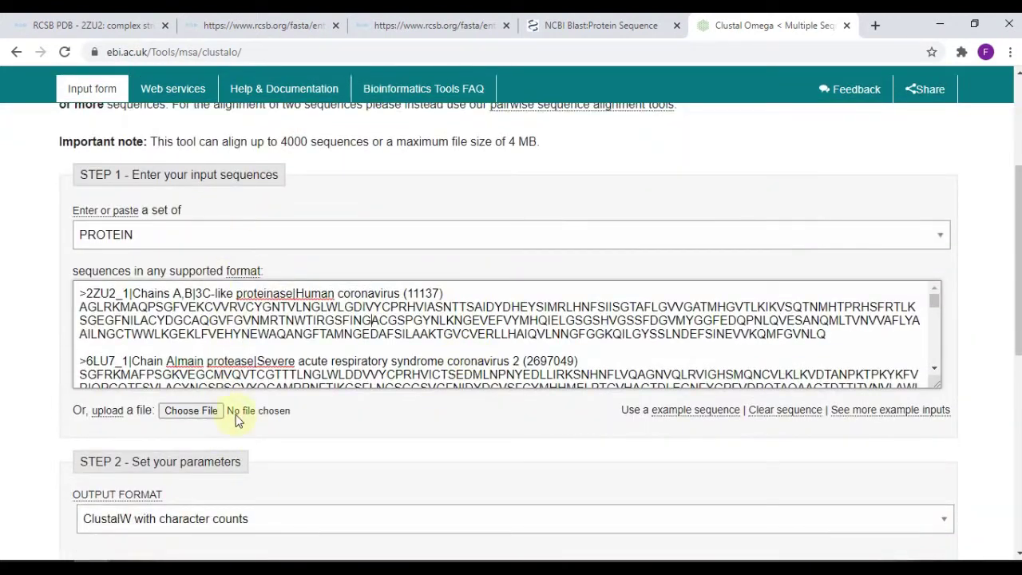
pyautogui.scroll(-10, 431, 336)
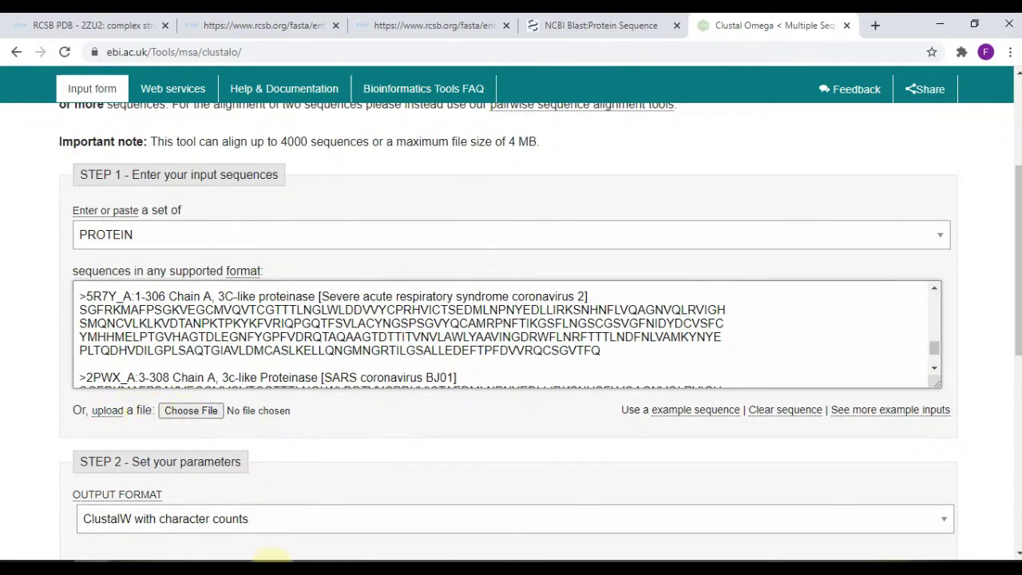
# - Submit the alignment job with the ClustalW with character counts output format and the default parameters
pyautogui.click(271, 559)
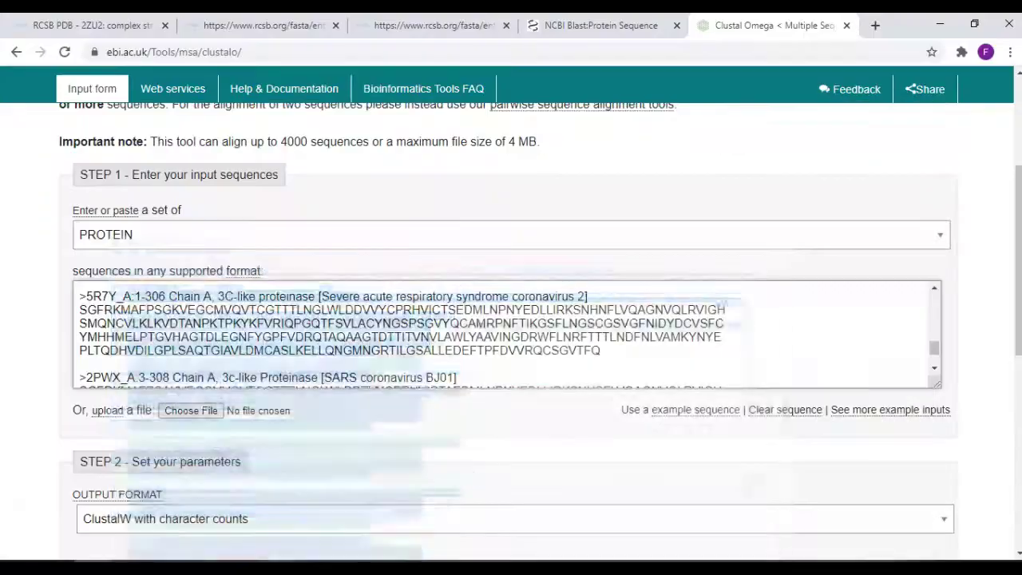
pyautogui.scroll(-3, 324, 453)
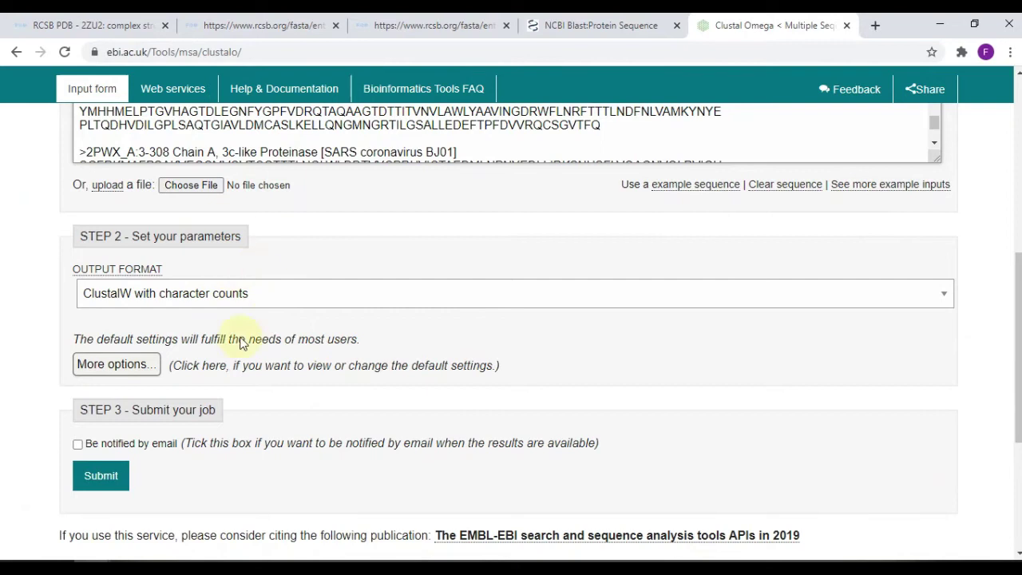
pyautogui.click(117, 477)
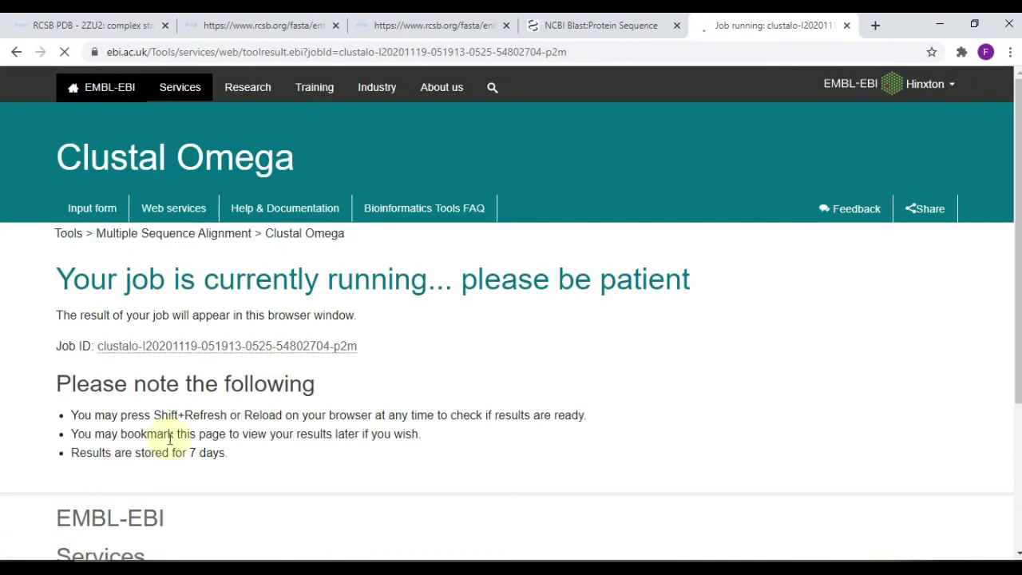
# - Review the multiple sequence alignment results, showing the residue colors and hiding them again
pyautogui.scroll(-3, 377, 368)
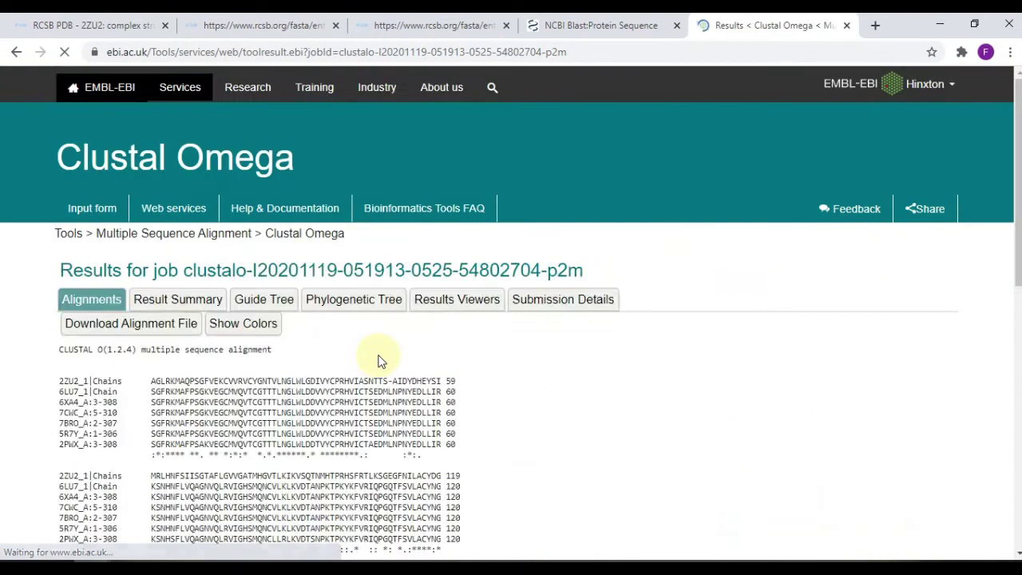
pyautogui.scroll(-3, 379, 358)
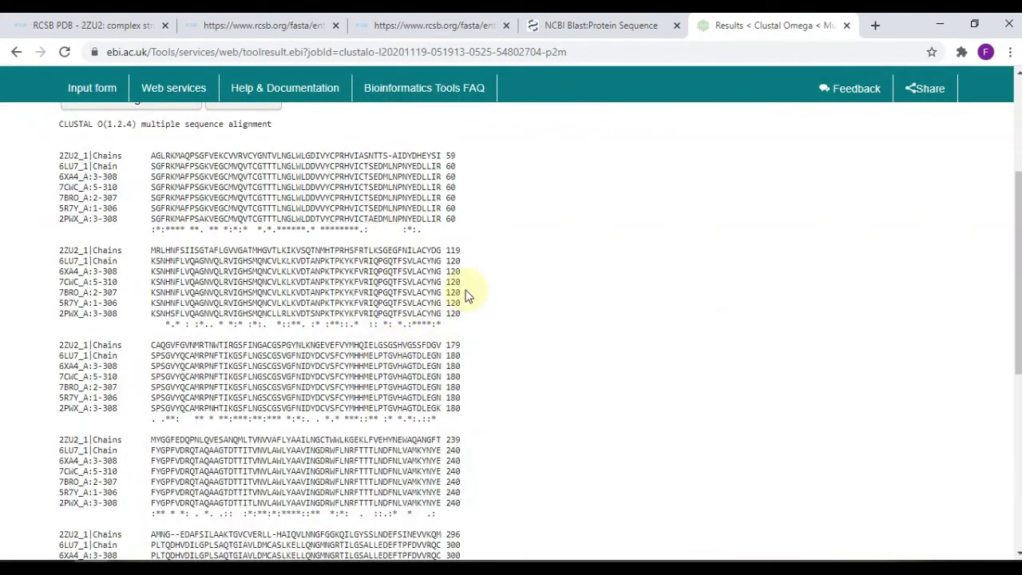
pyautogui.scroll(1, 468, 295)
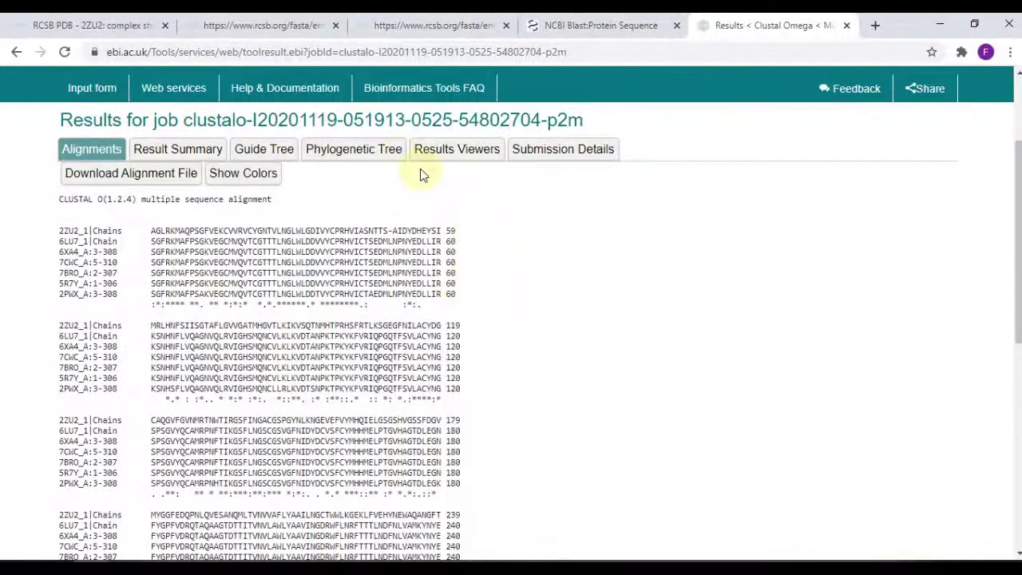
pyautogui.click(259, 175)
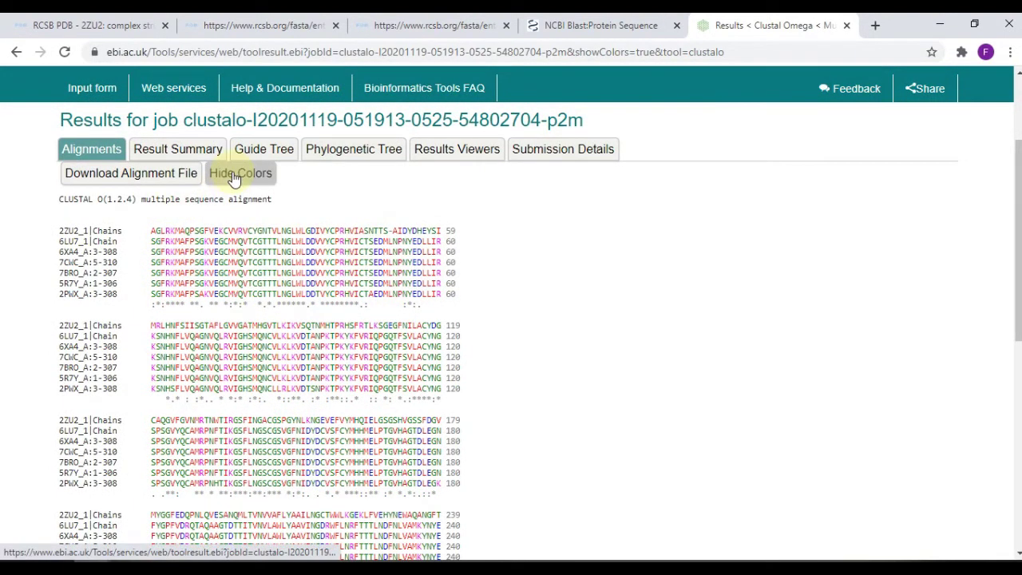
pyautogui.click(235, 176)
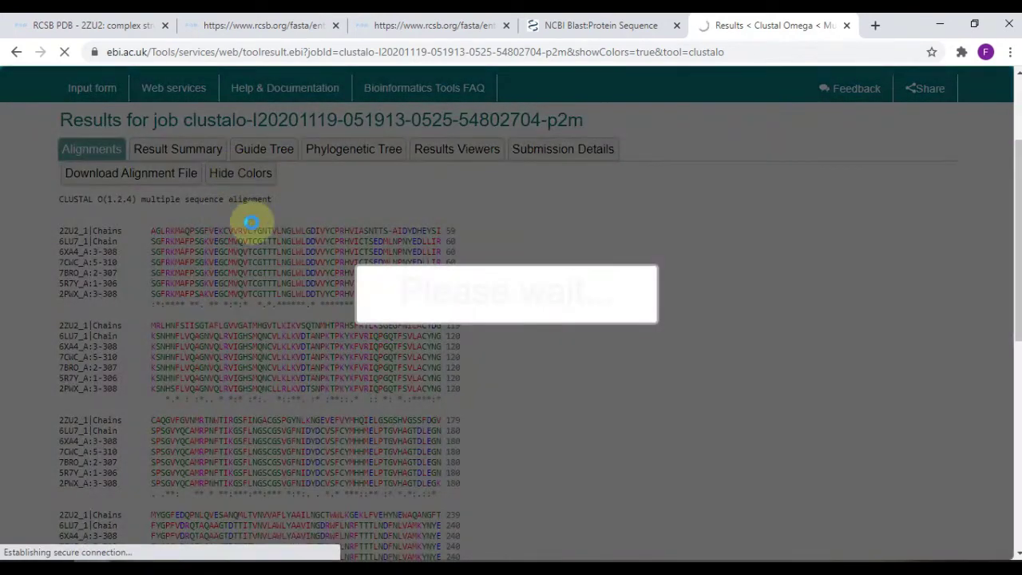
pyautogui.scroll(-5, 254, 320)
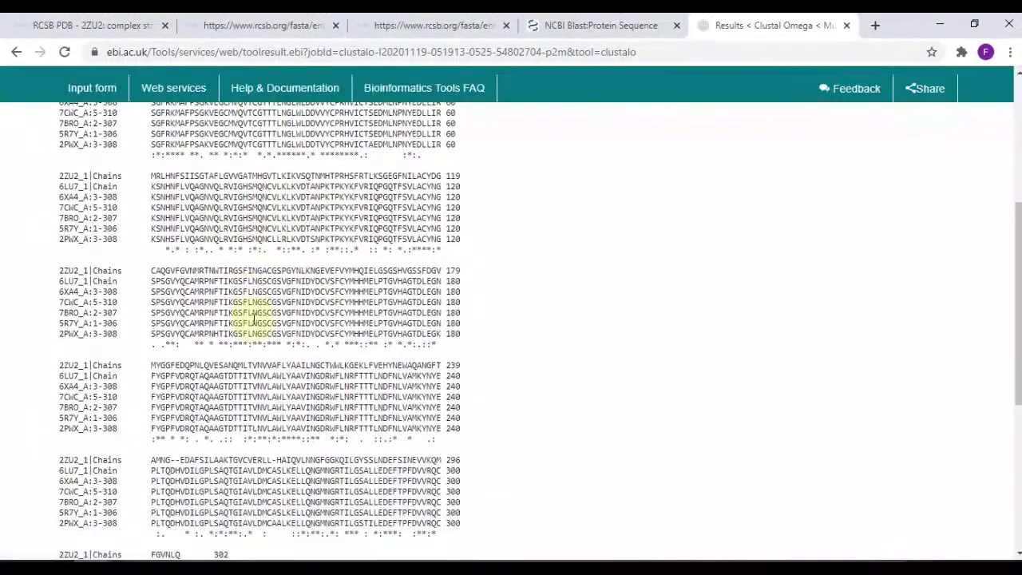
pyautogui.scroll(4, 254, 319)
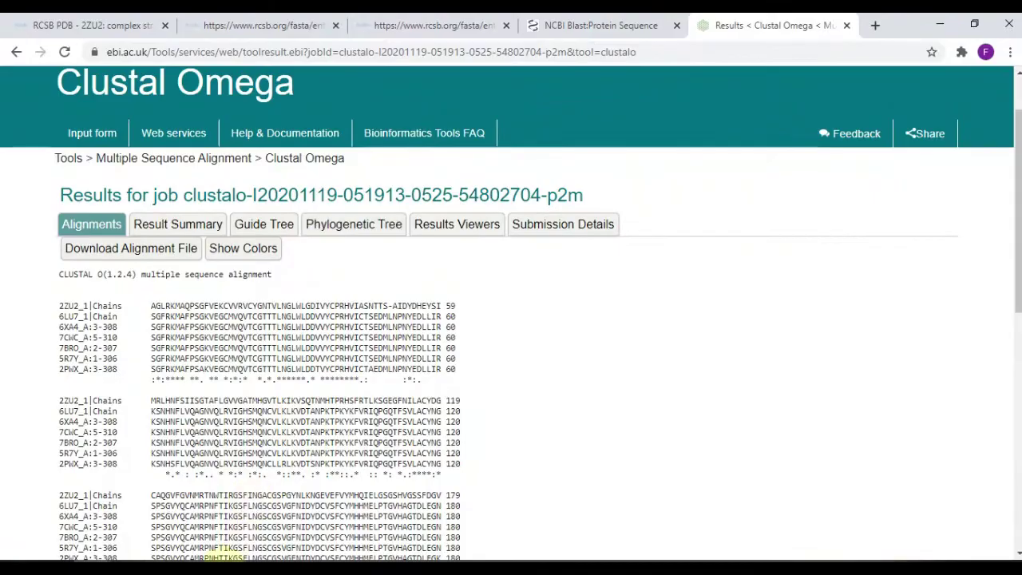
# - Switch to 1763.full.pdf in Adobe Reader and read the highlighted Fig. 1 caption about the catalytic-site residues and conserved motif
pyautogui.hotkey('alt', 'Tab')
pyautogui.scroll(-10, 468, 400)
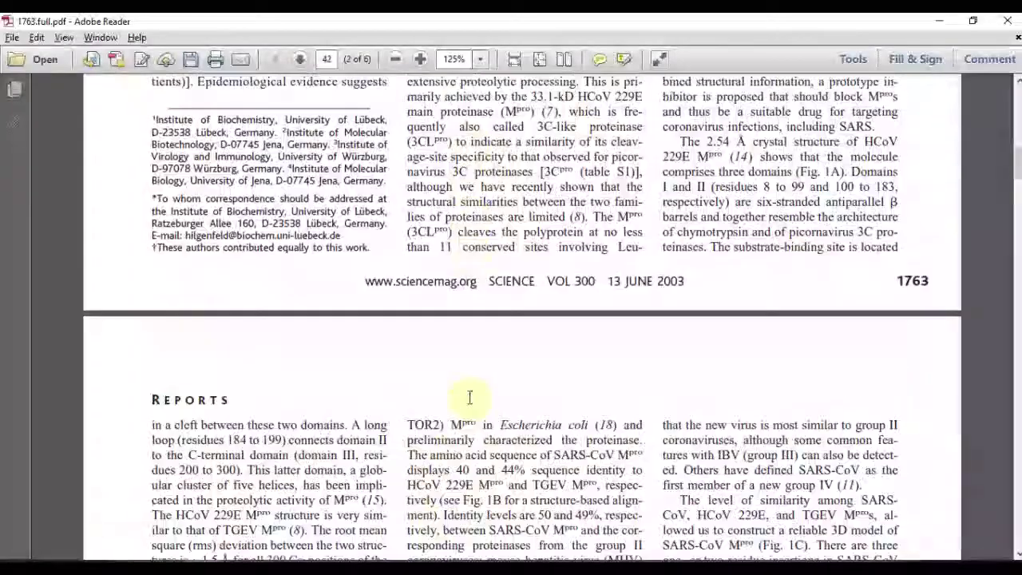
pyautogui.scroll(-12, 468, 399)
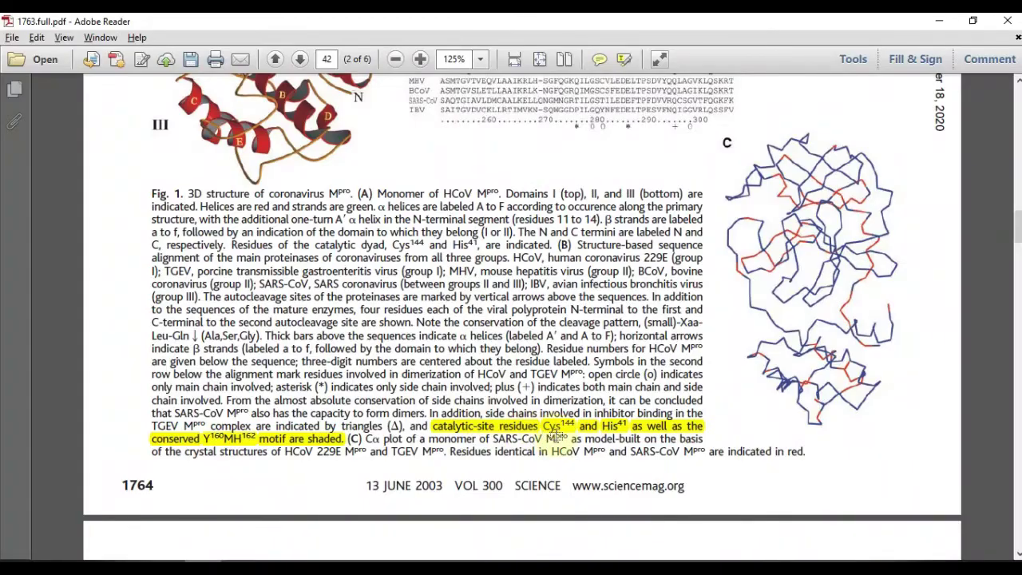
# - Return to the Clustal Omega results in the browser, open the alignment file as plain text and select its entire content
pyautogui.hotkey('alt', 'Tab')
pyautogui.scroll(-5, 255, 312)
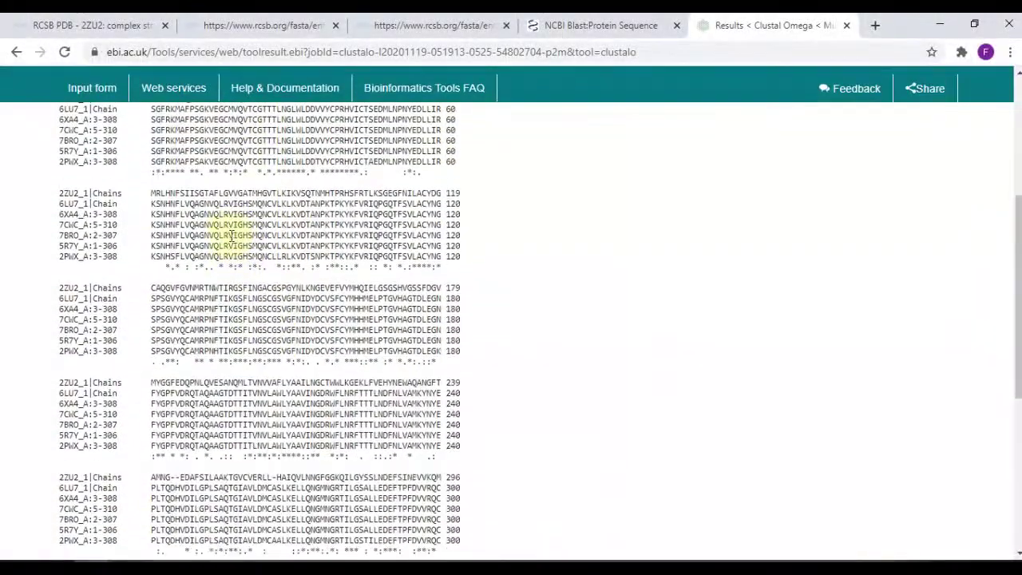
pyautogui.scroll(2, 232, 237)
pyautogui.click(146, 182)
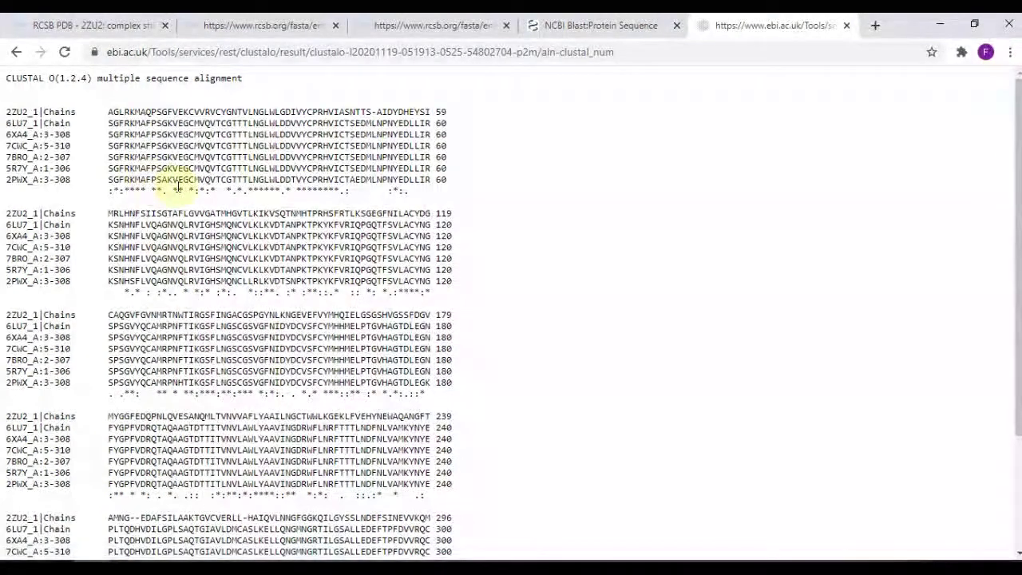
pyautogui.scroll(-3, 267, 309)
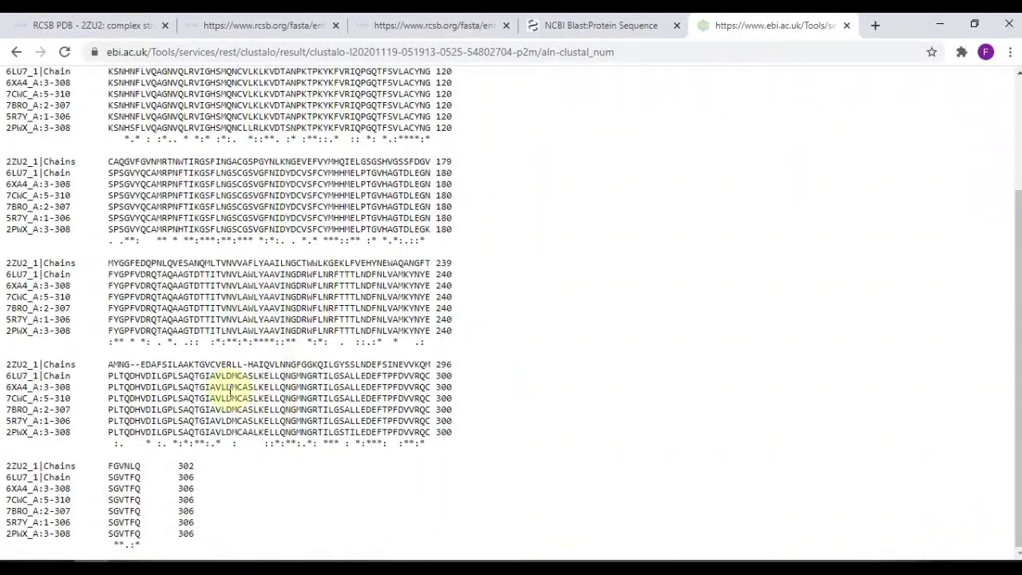
pyautogui.scroll(3, 349, 403)
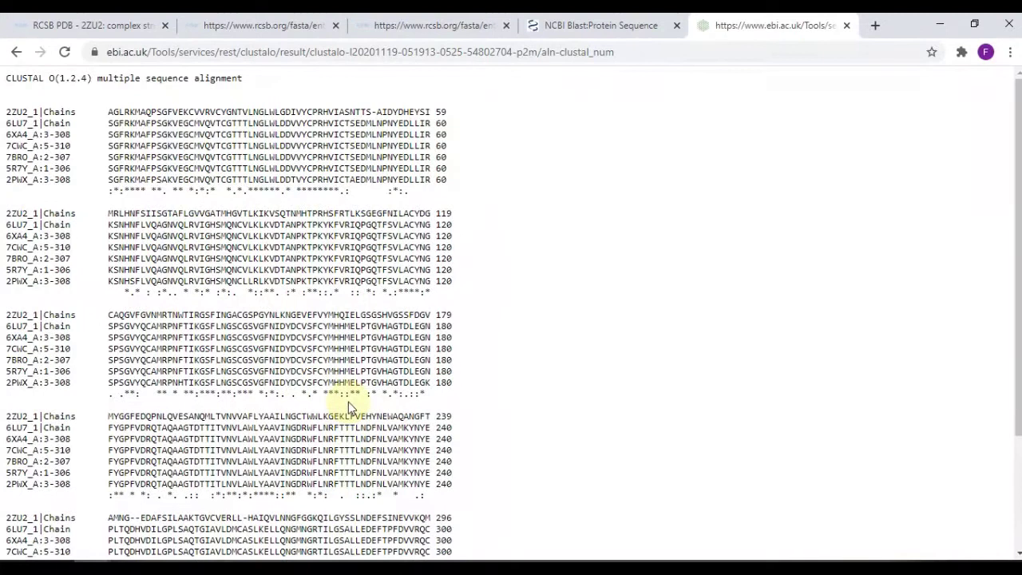
pyautogui.hotkey('ctrl', 'a')
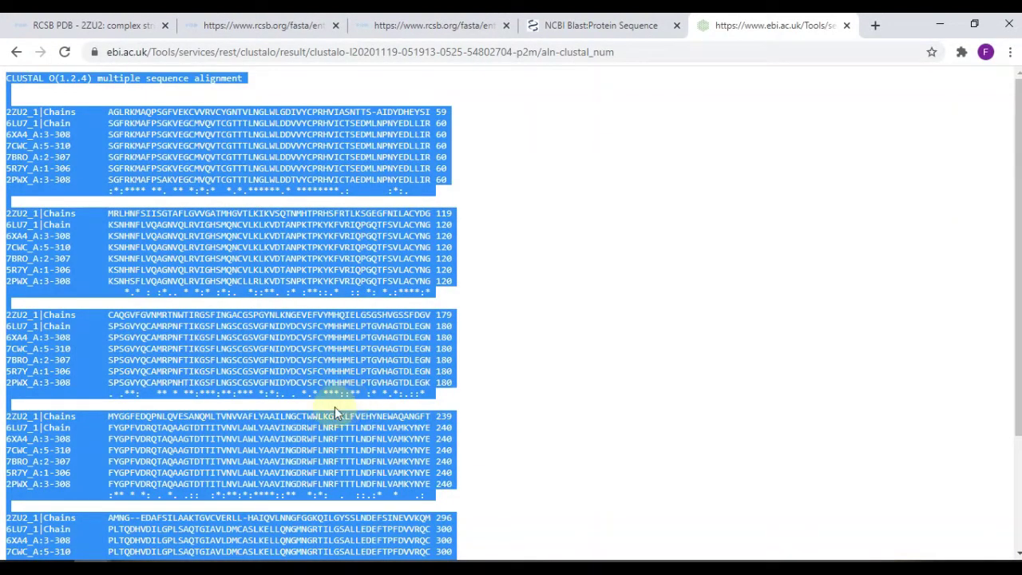
# - Switch to CLUSTAL O-result.docx in Word, look through the highlighted alignment and display the page layout settings
pyautogui.click(176, 569)
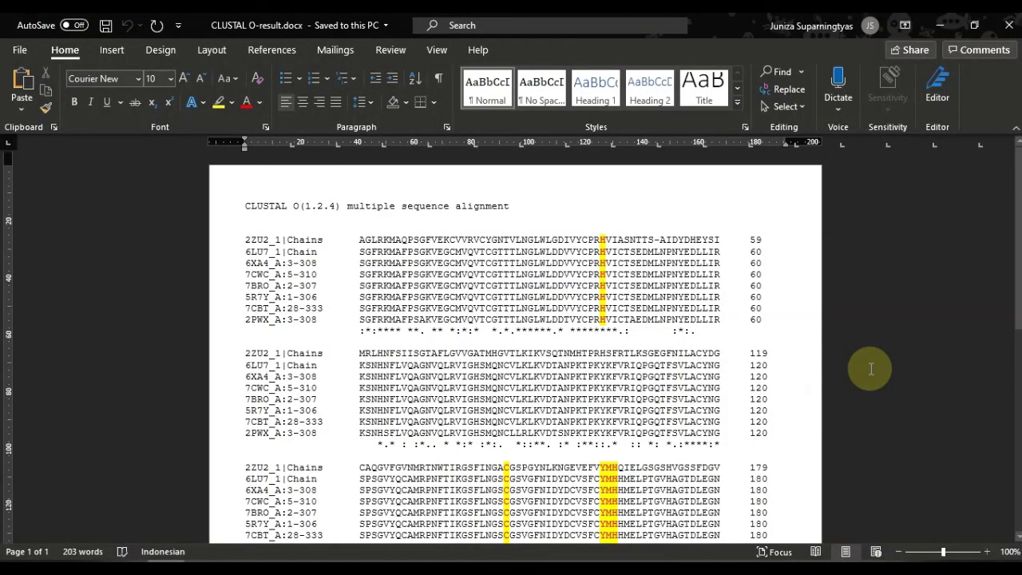
pyautogui.scroll(-3, 871, 369)
pyautogui.scroll(-3, 762, 300)
pyautogui.scroll(6, 764, 296)
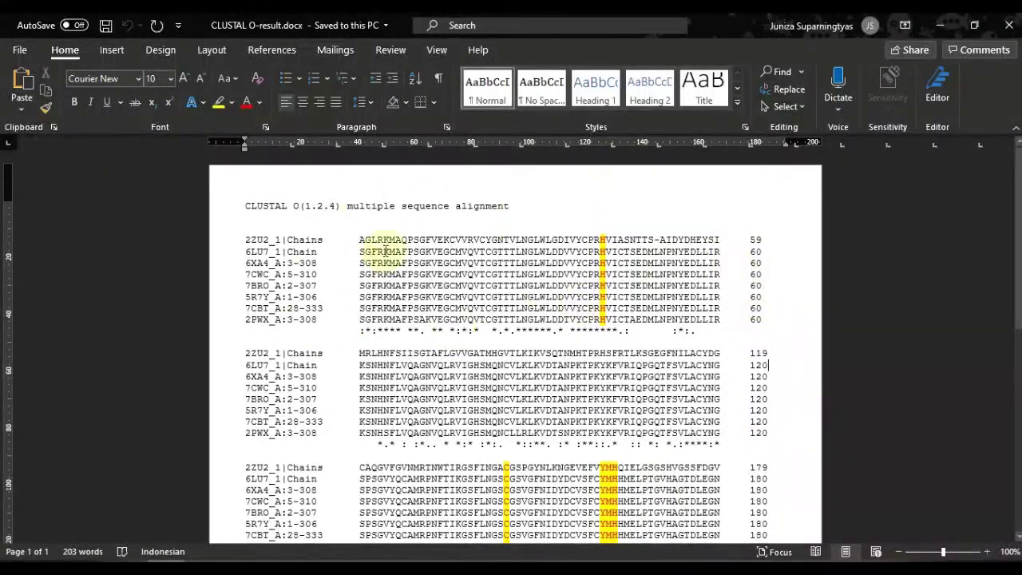
pyautogui.moveTo(217, 235); pyautogui.dragTo(210, 347)
pyautogui.click(884, 301)
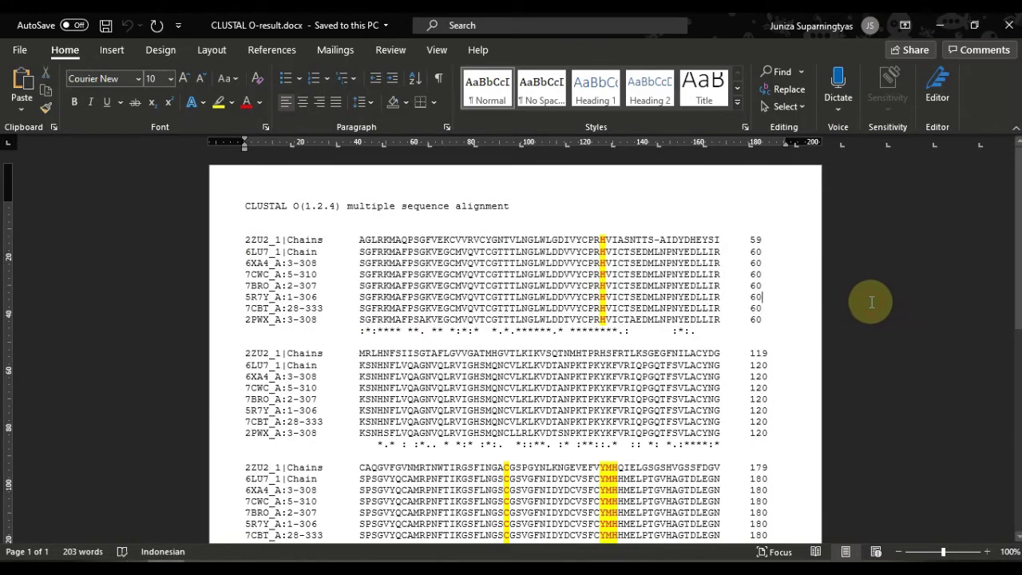
pyautogui.click(212, 51)
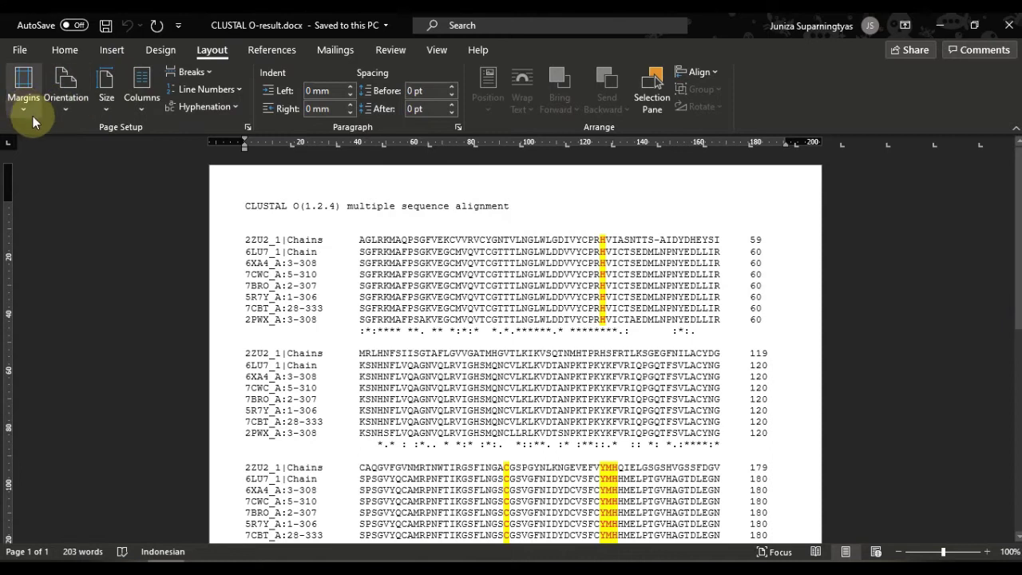
pyautogui.scroll(-1, 770, 307)
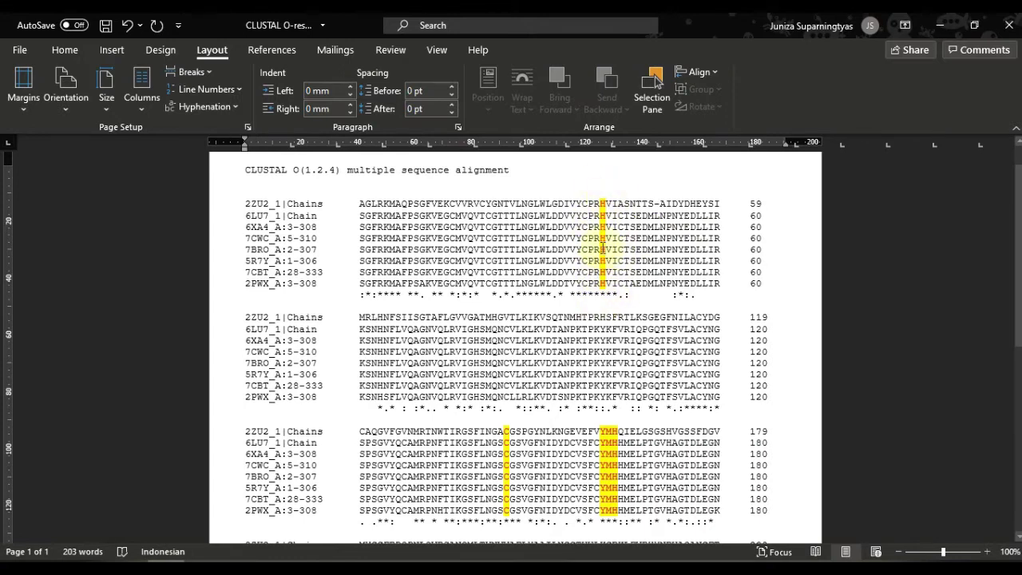
# - Examine the highlighted H in the first alignment block, from the start of the 2ZU2_1 row and down through all sequences
pyautogui.moveTo(601, 202); pyautogui.dragTo(607, 217)
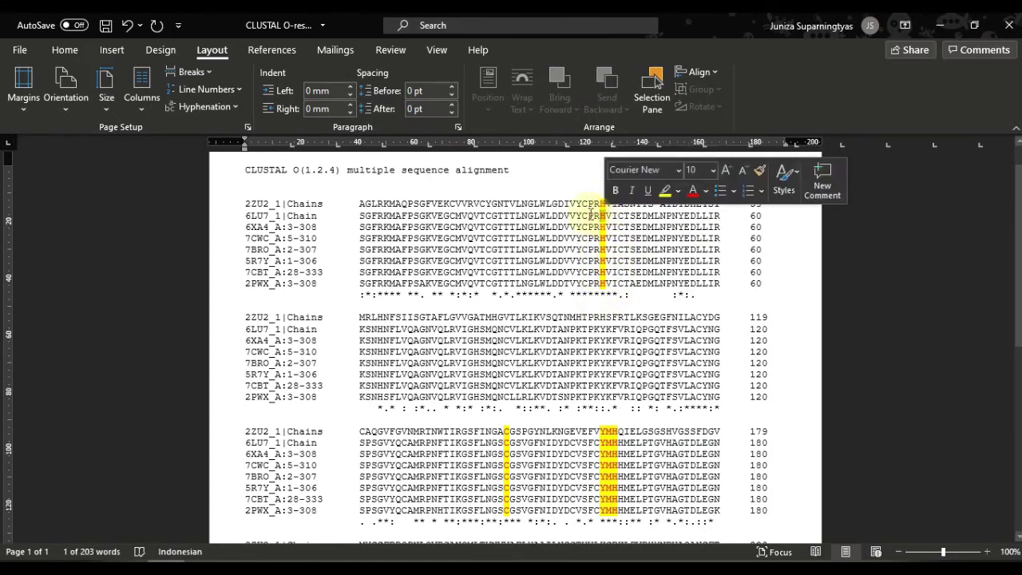
pyautogui.click(228, 210)
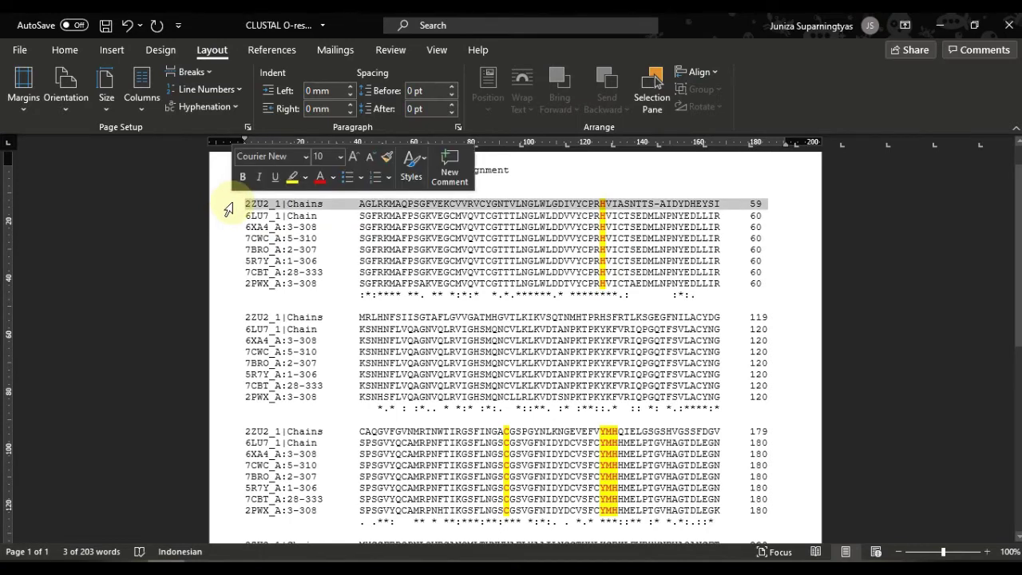
pyautogui.click(605, 207)
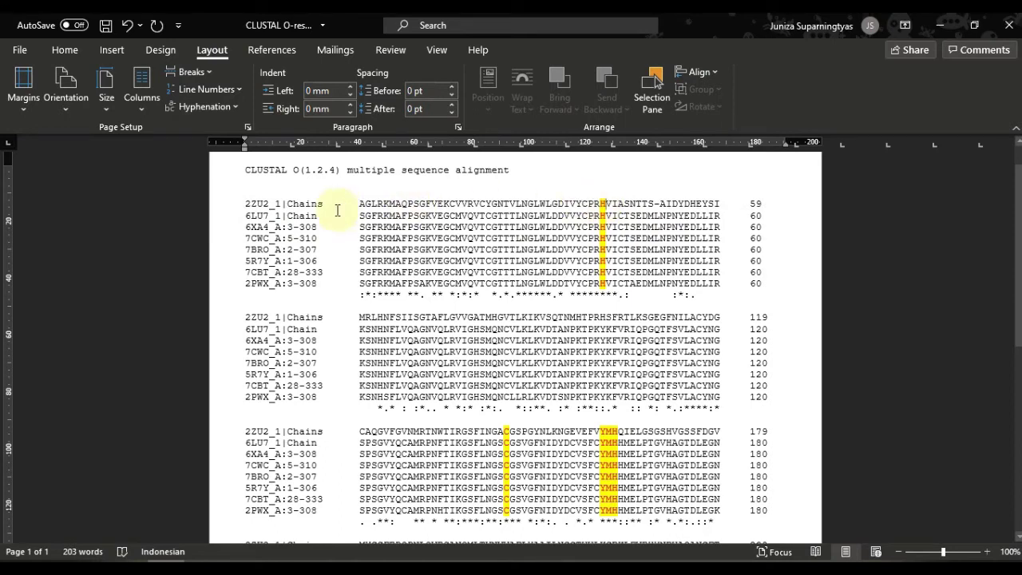
pyautogui.moveTo(359, 205); pyautogui.dragTo(367, 205)
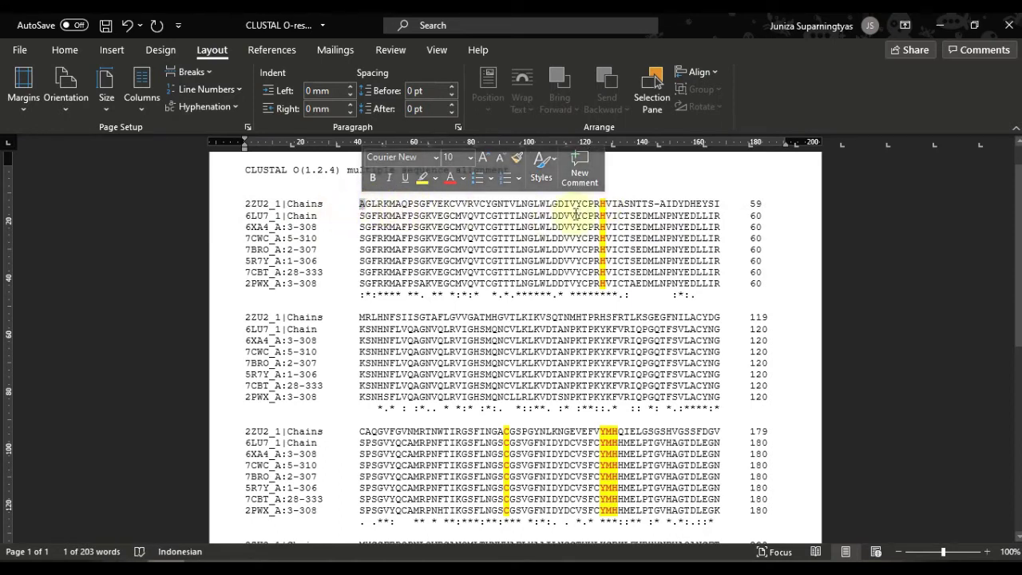
pyautogui.moveTo(600, 205); pyautogui.dragTo(607, 205)
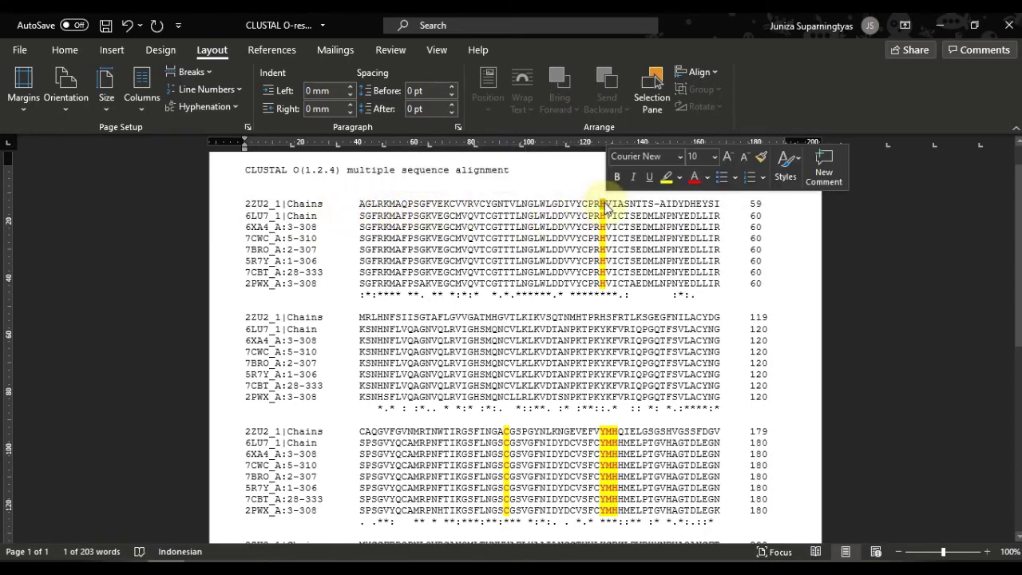
pyautogui.click(612, 237)
pyautogui.moveTo(600, 203); pyautogui.dragTo(605, 285)
pyautogui.click(580, 222)
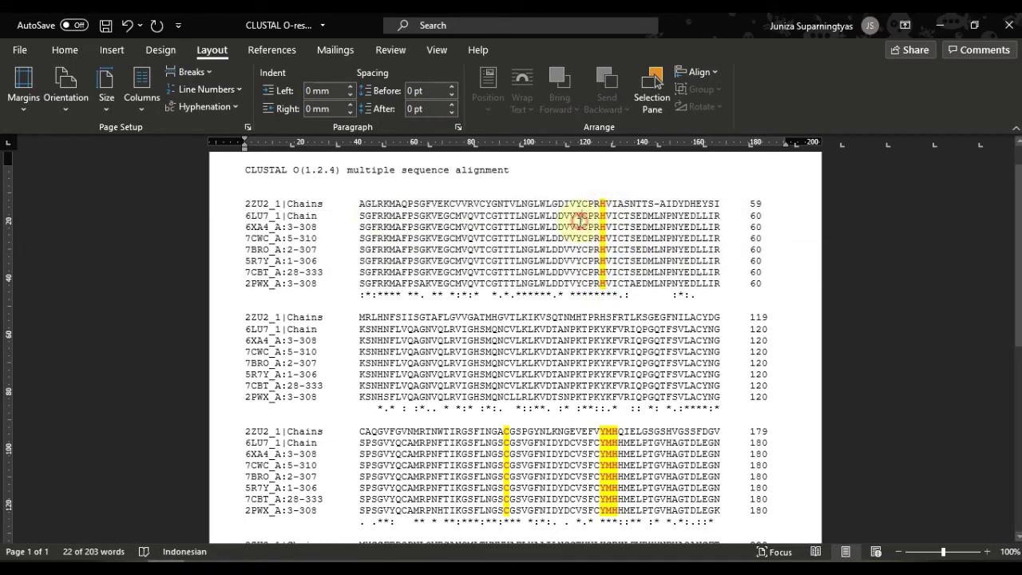
# - Select the 6LU7_1 row, then the rows from 6XA4_A to 2PWX_A in the first alignment block, to compare their highlighted H
pyautogui.click(223, 222)
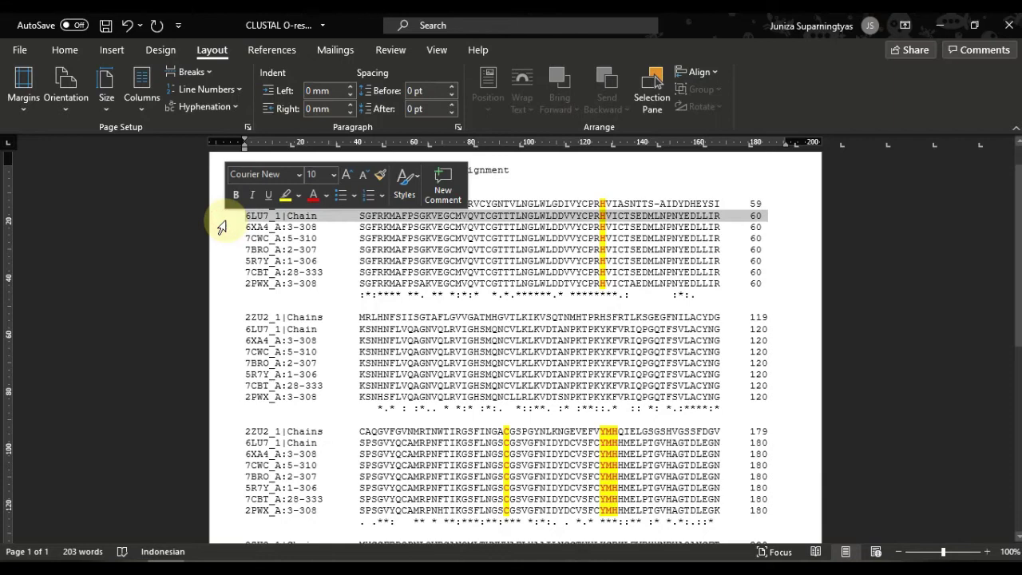
pyautogui.moveTo(222, 228); pyautogui.dragTo(219, 288)
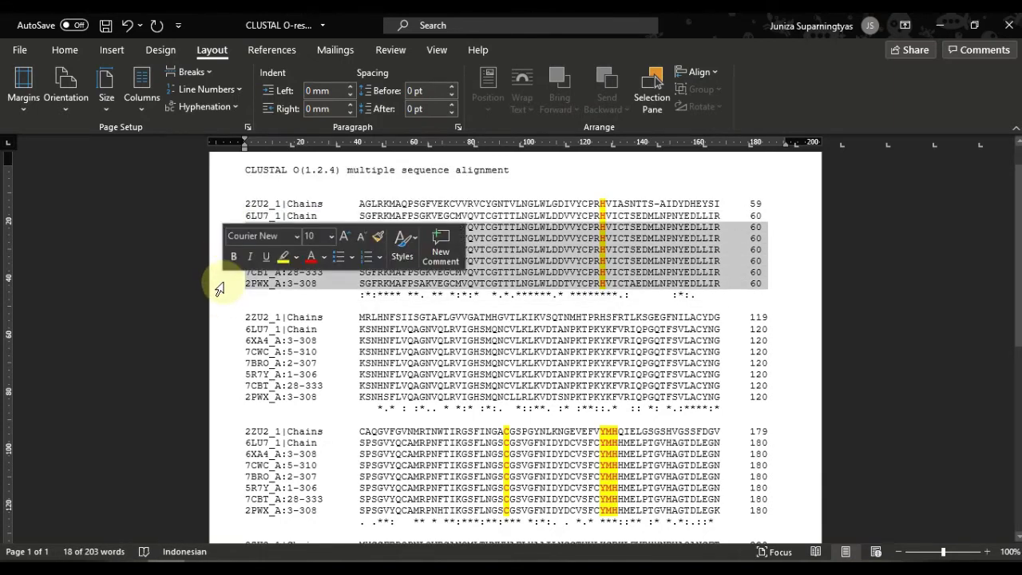
pyautogui.click(607, 227)
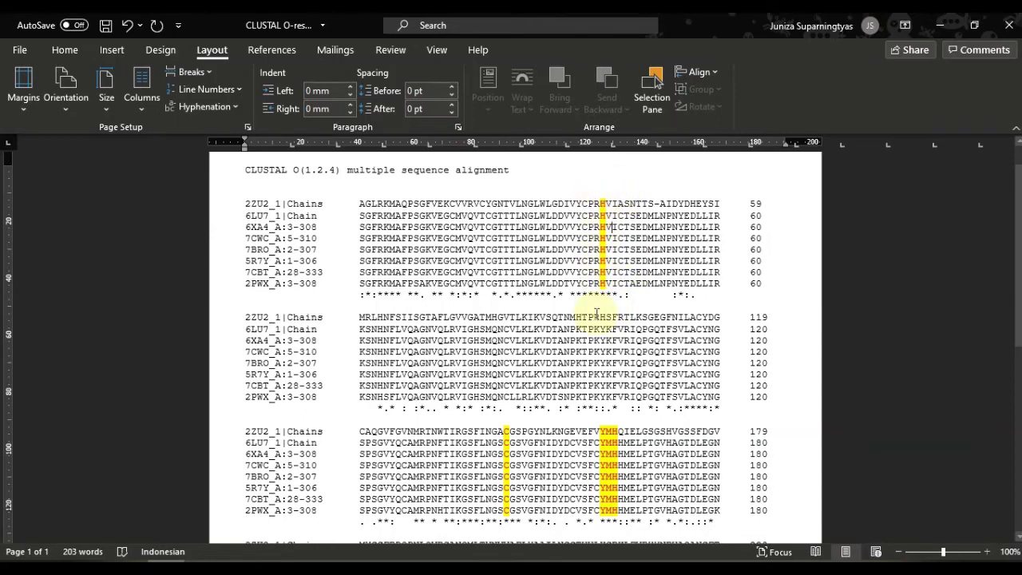
# - Examine the highlighted C column and the YMH motif across all sequences in the third alignment block
pyautogui.scroll(-3, 515, 336)
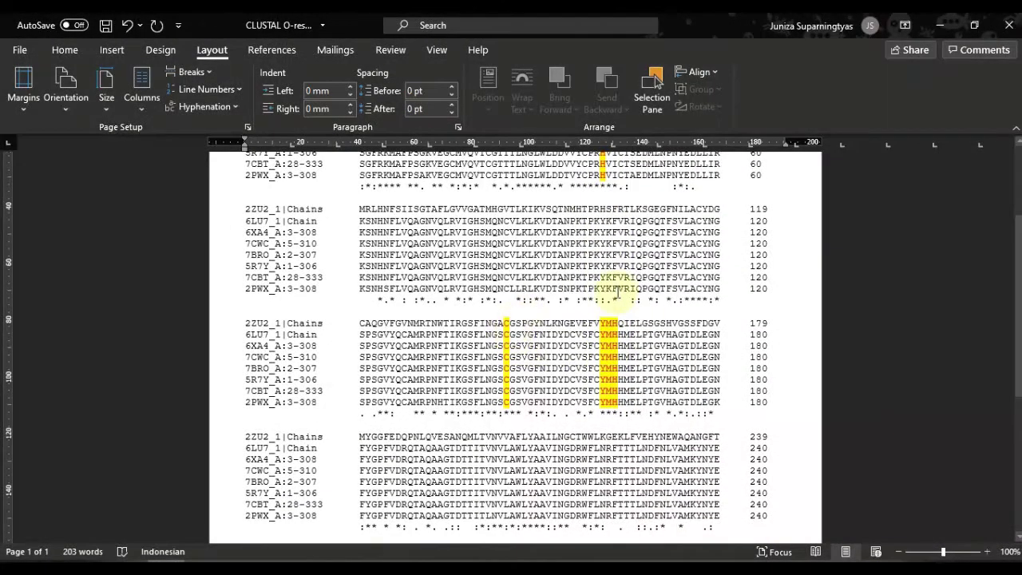
pyautogui.scroll(3, 623, 294)
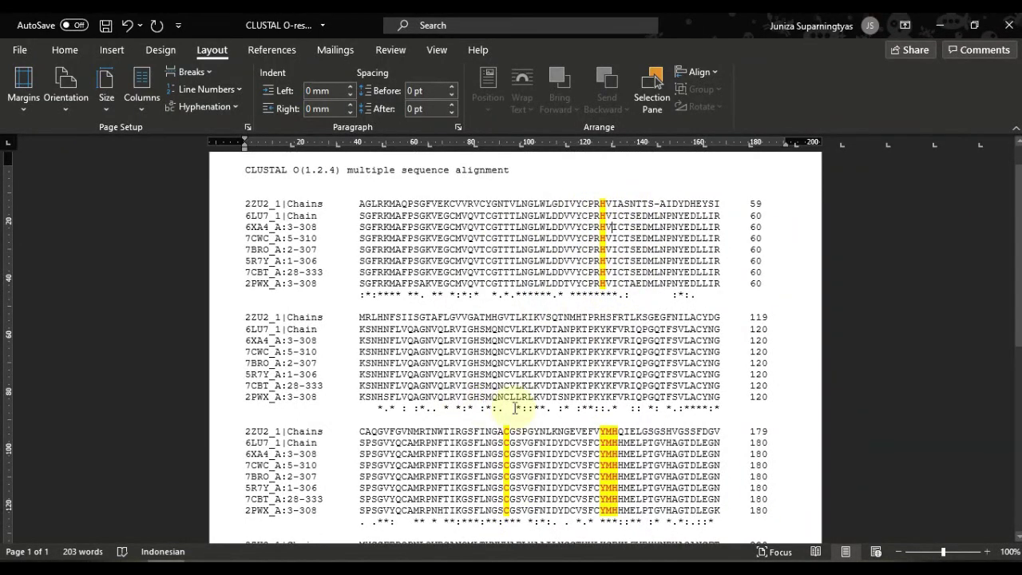
pyautogui.scroll(-2, 523, 407)
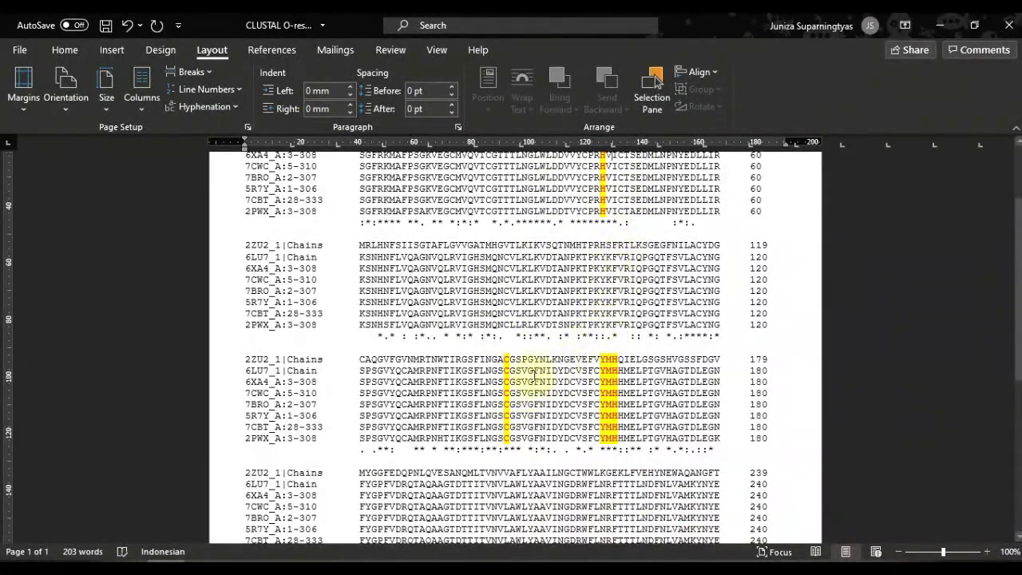
pyautogui.scroll(-1, 535, 365)
pyautogui.moveTo(506, 323); pyautogui.dragTo(511, 401)
pyautogui.click(622, 323)
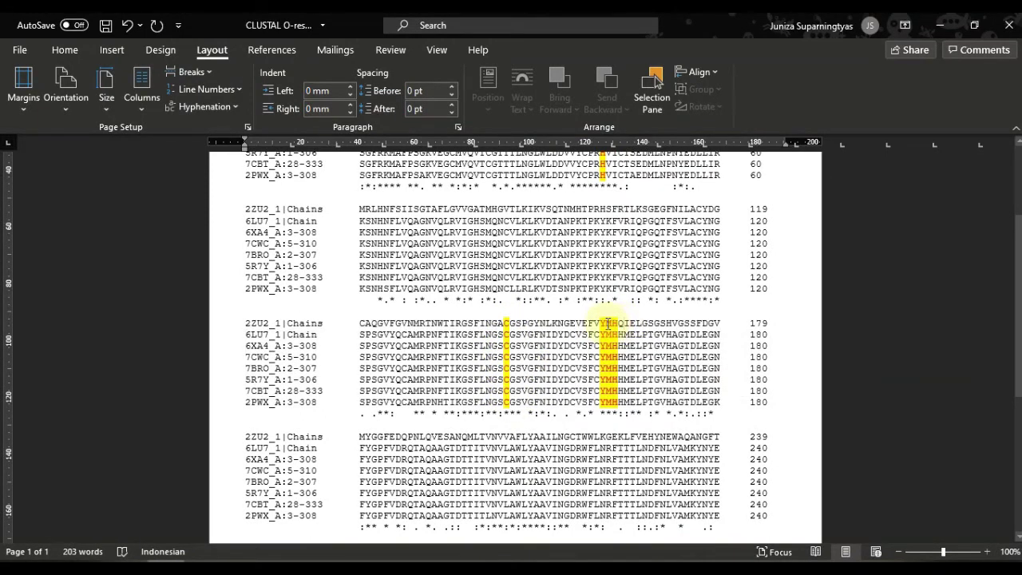
pyautogui.click(606, 323)
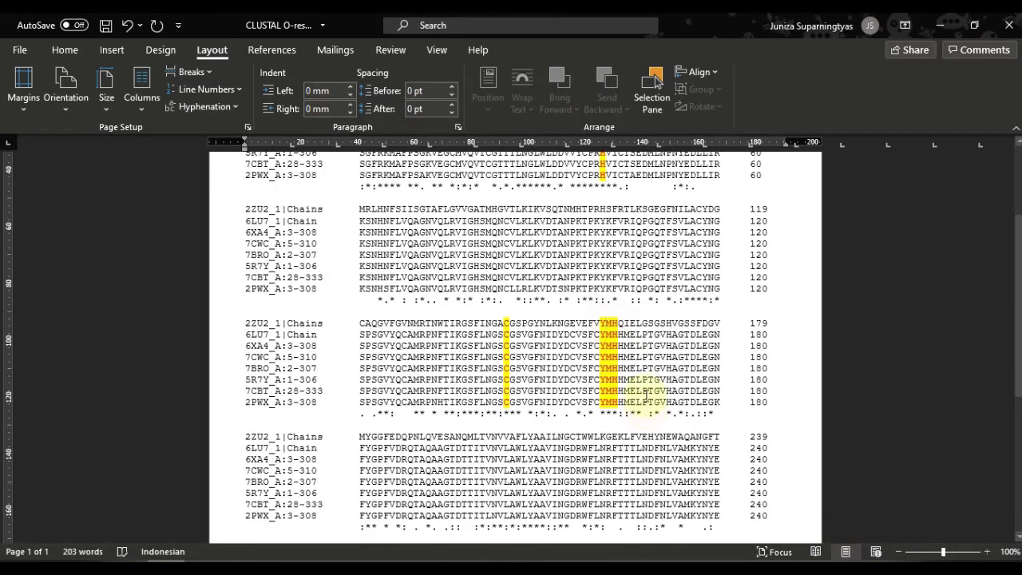
# - Review the alignment from its first block to its last and bring up the previews of the open browser windows
pyautogui.scroll(3, 592, 345)
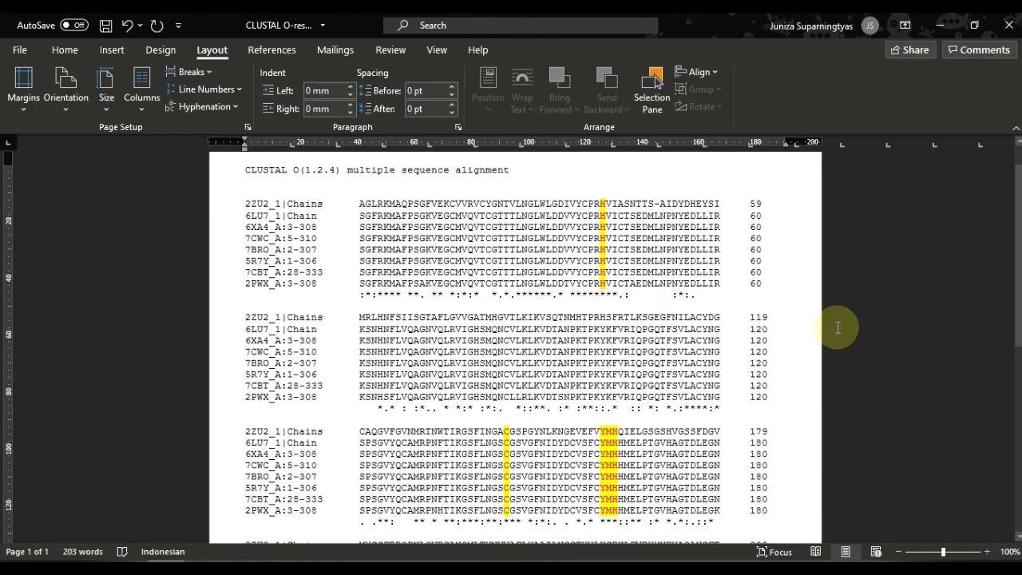
pyautogui.scroll(-5, 838, 328)
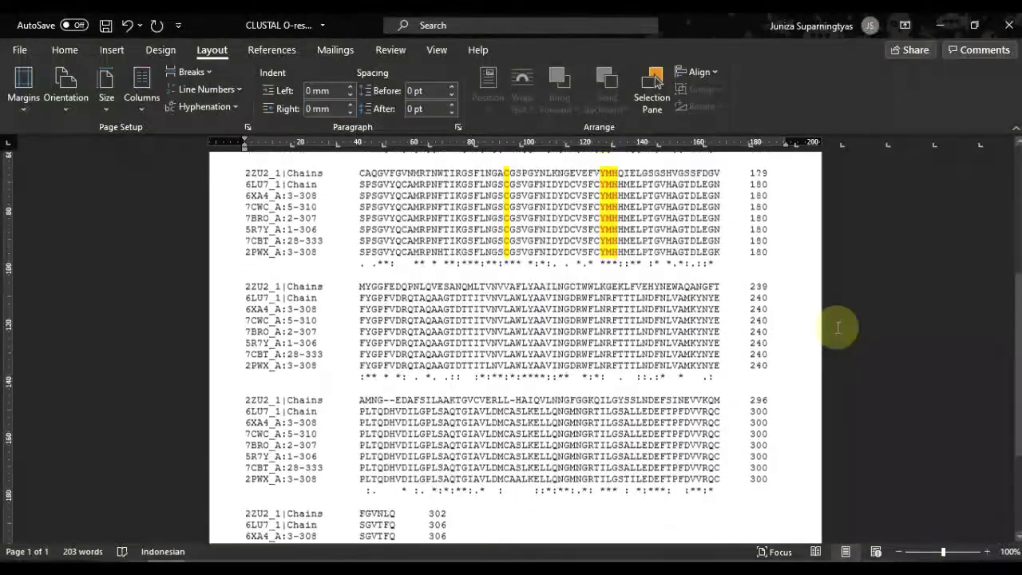
pyautogui.scroll(6, 838, 327)
pyautogui.scroll(-1, 838, 327)
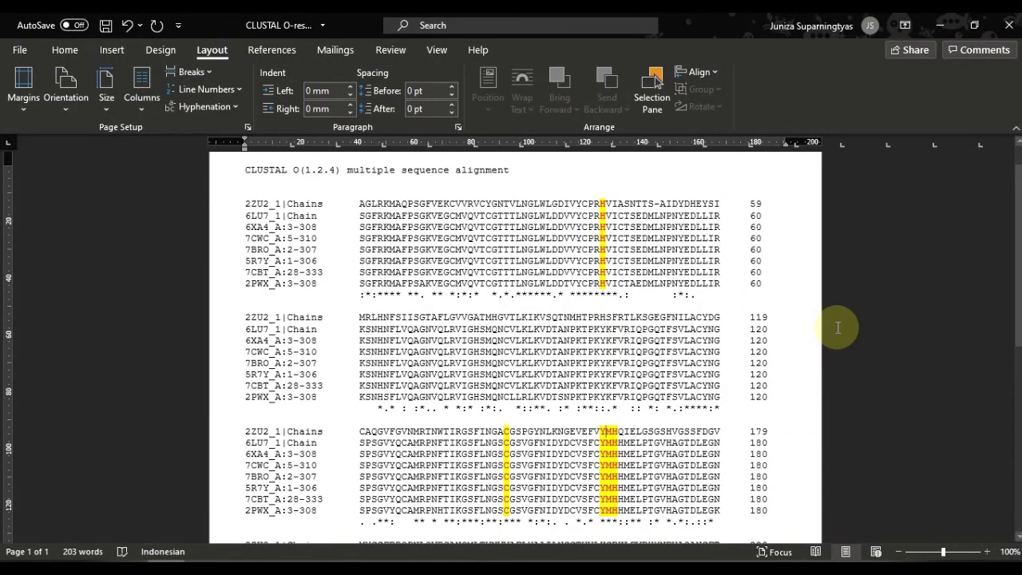
pyautogui.scroll(1, 837, 327)
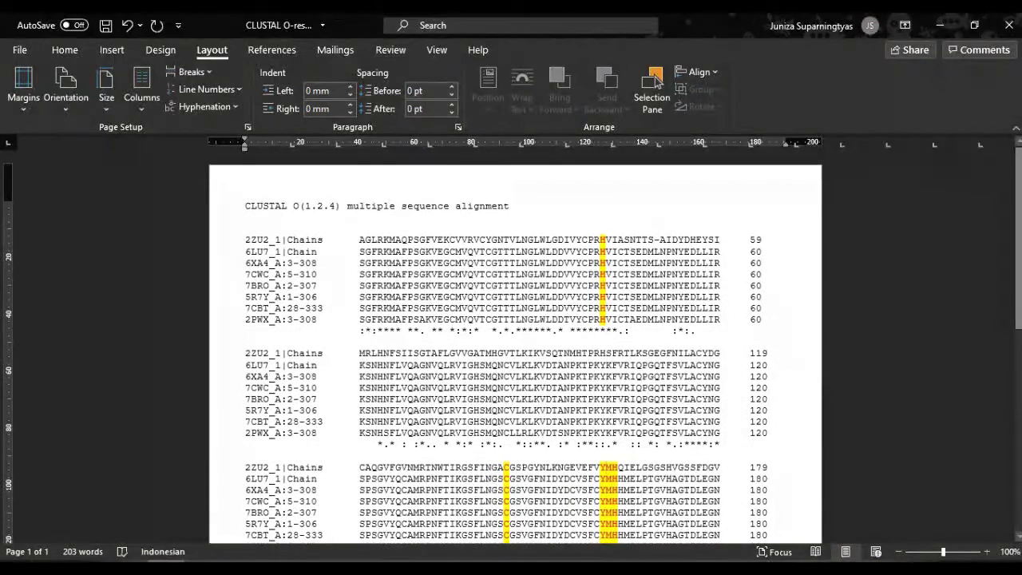
pyautogui.scroll(-2, 515, 343)
pyautogui.scroll(1, 515, 344)
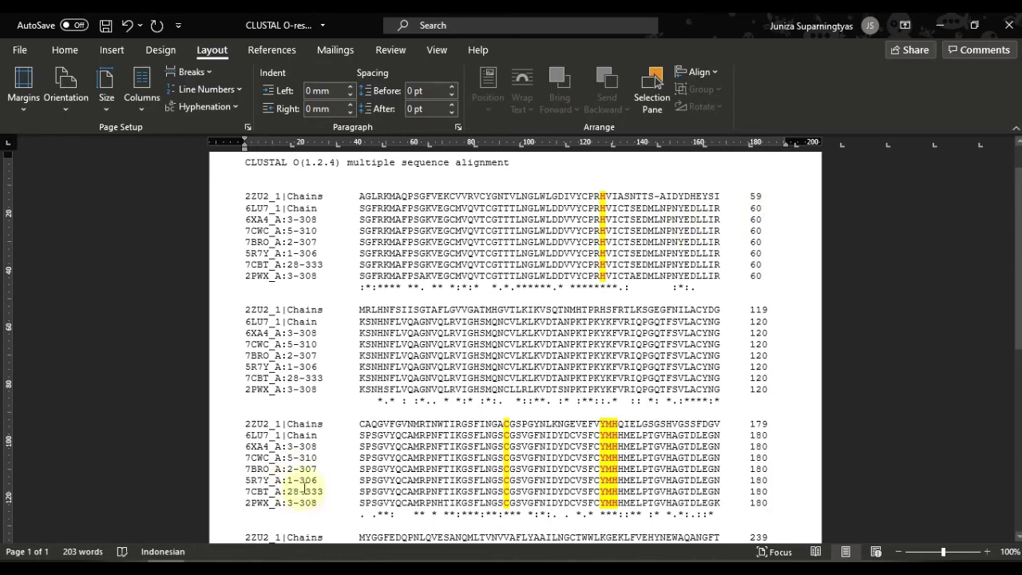
pyautogui.moveTo(160, 569)
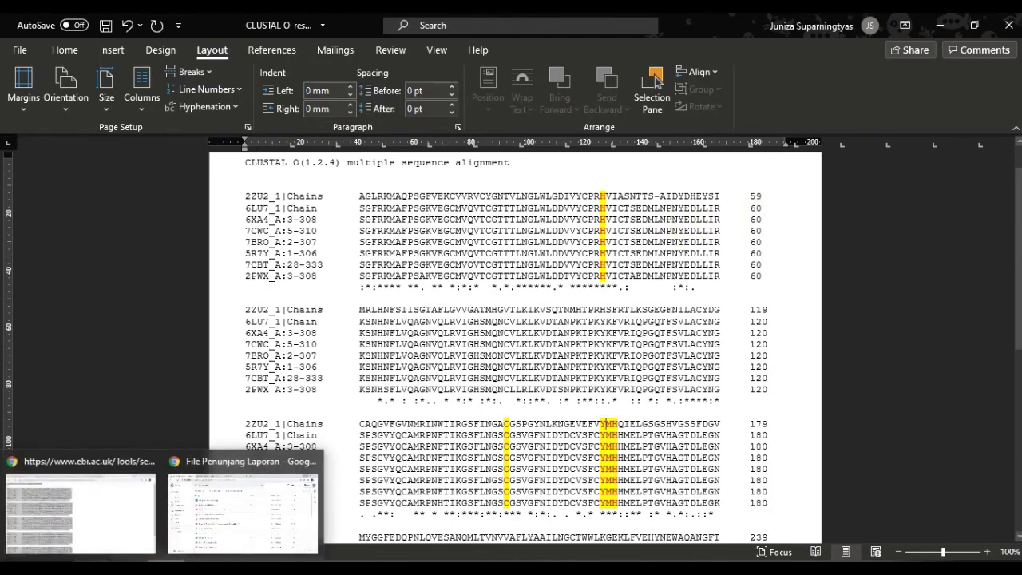